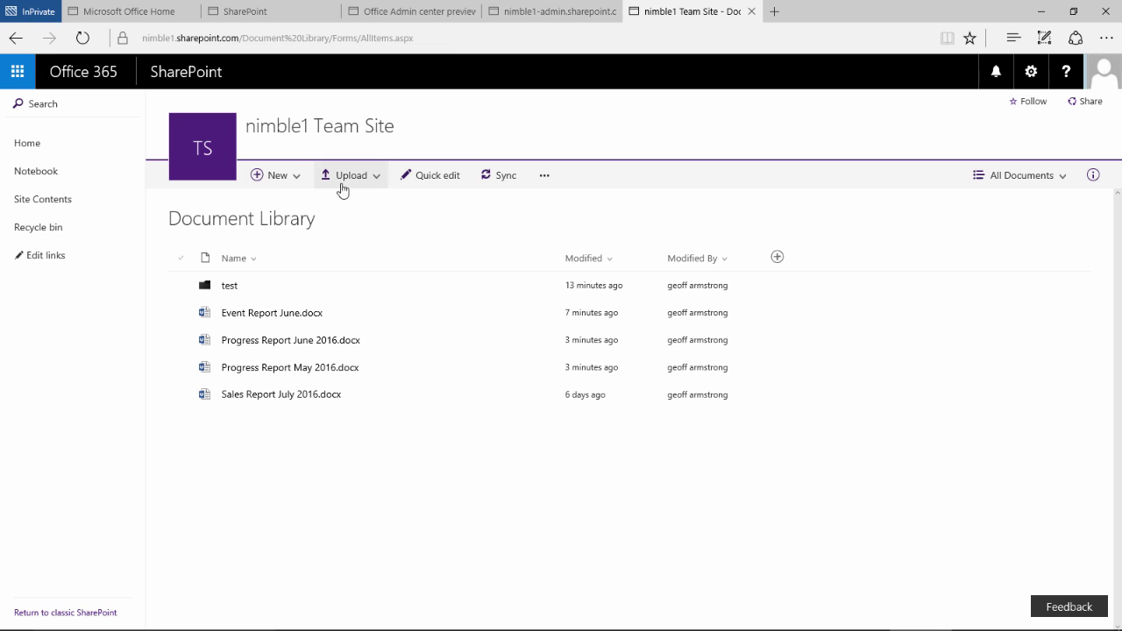
pyautogui.click(545, 183)
pyautogui.click(436, 212)
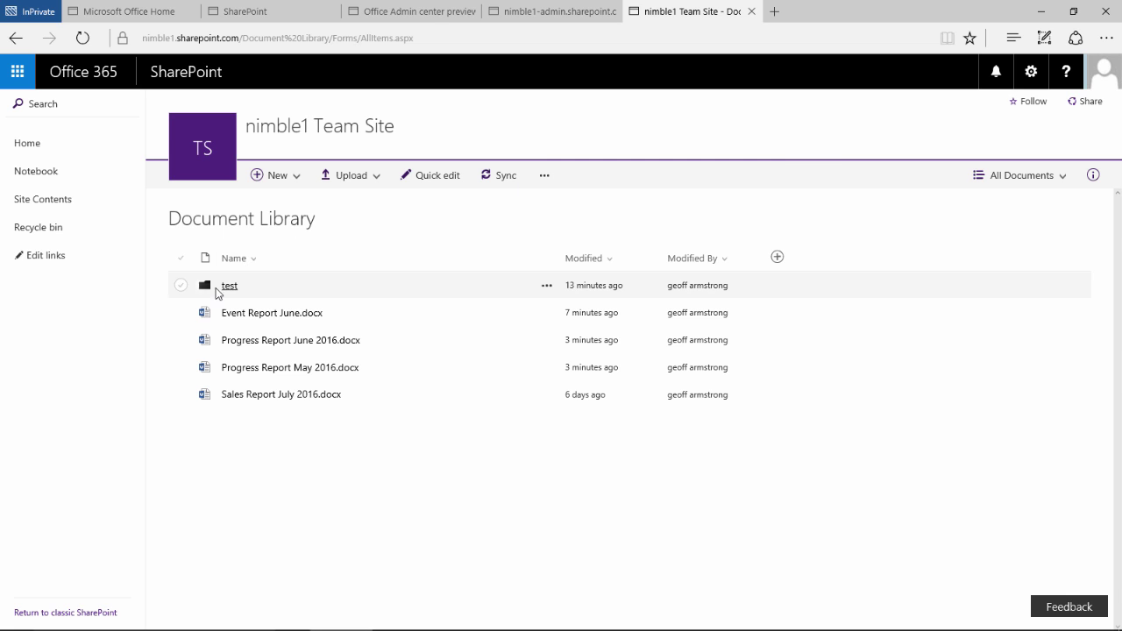
pyautogui.click(180, 317)
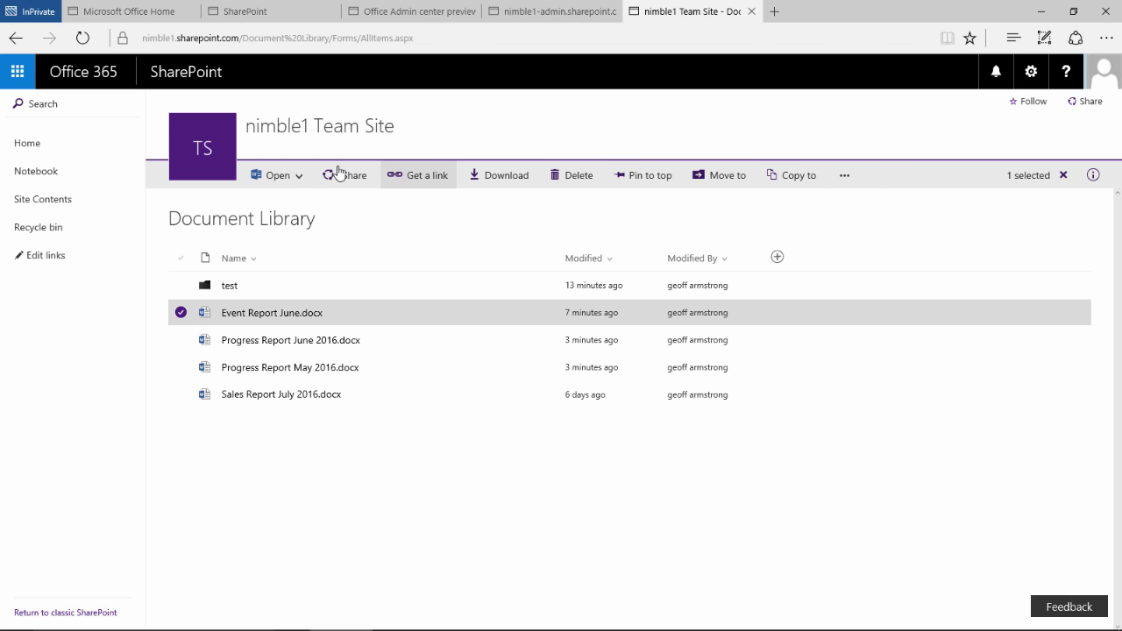
pyautogui.click(180, 313)
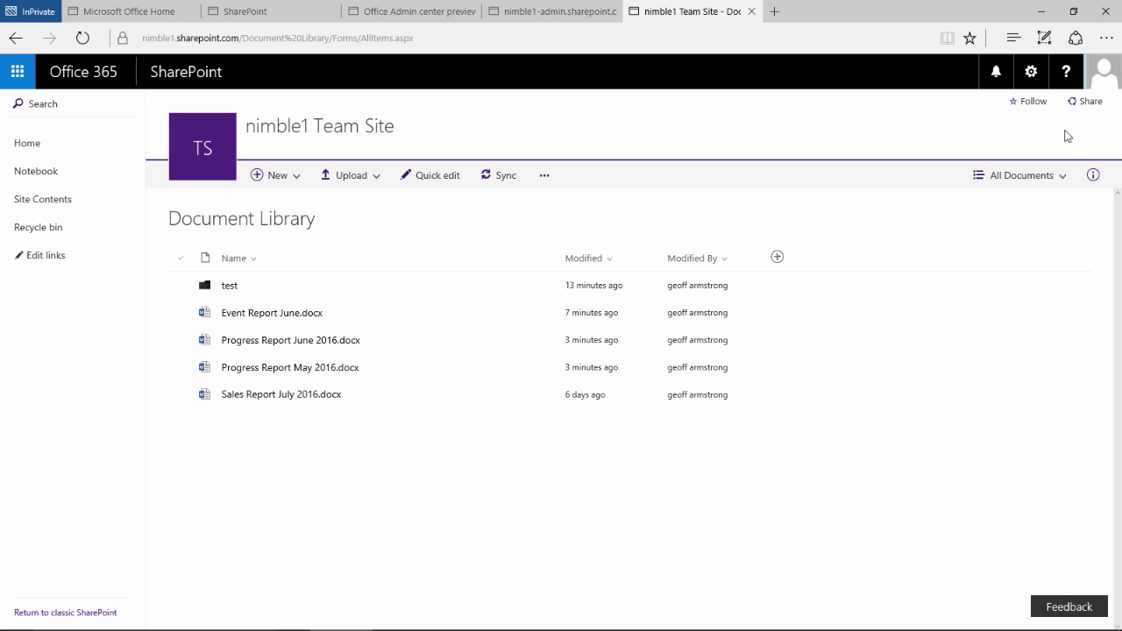
# View the invitation options for sharing the whole team site and close them without inviting anyone
pyautogui.click(1083, 104)
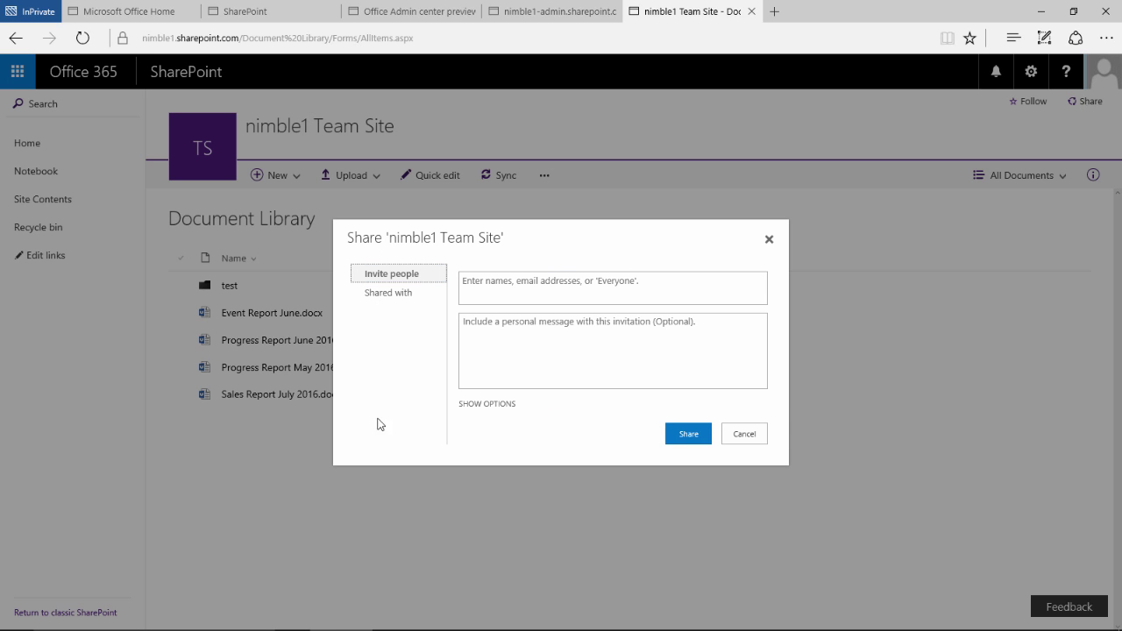
pyautogui.click(769, 240)
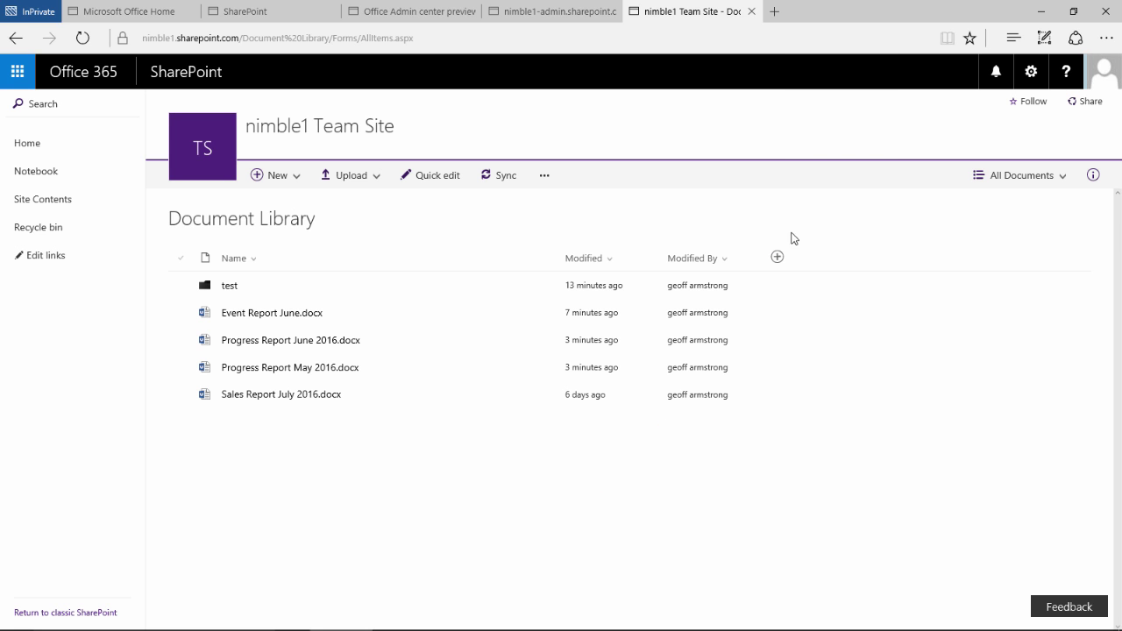
# Review the invitation and link types available for sharing Event Report June.docx, closing without creating a link and deselecting the file
pyautogui.click(181, 316)
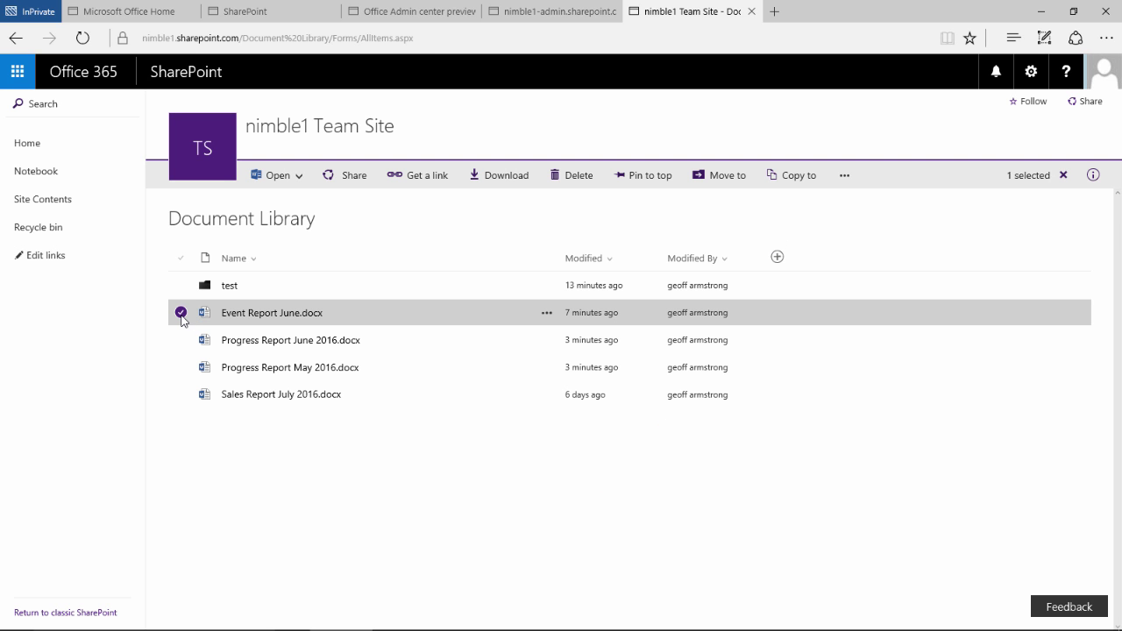
pyautogui.click(349, 179)
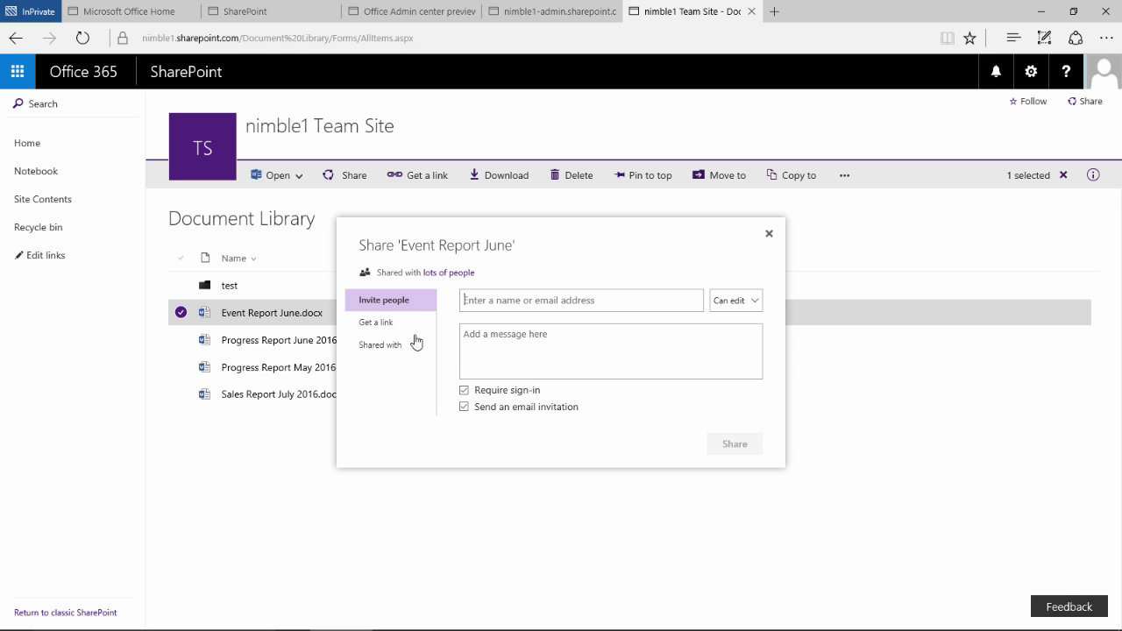
pyautogui.click(372, 321)
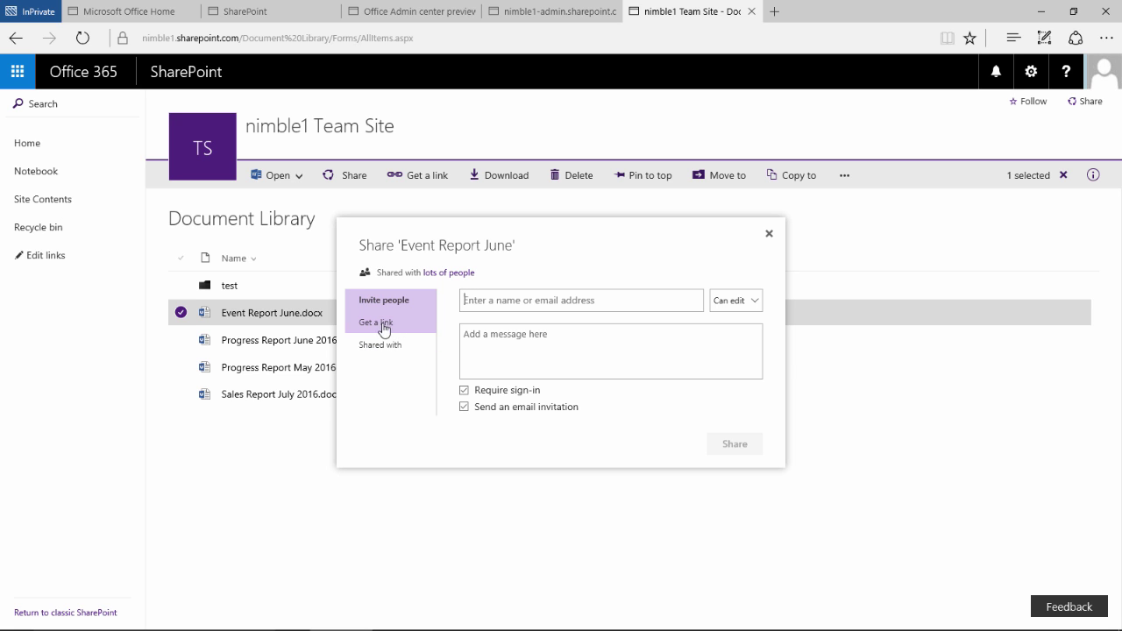
pyautogui.click(369, 328)
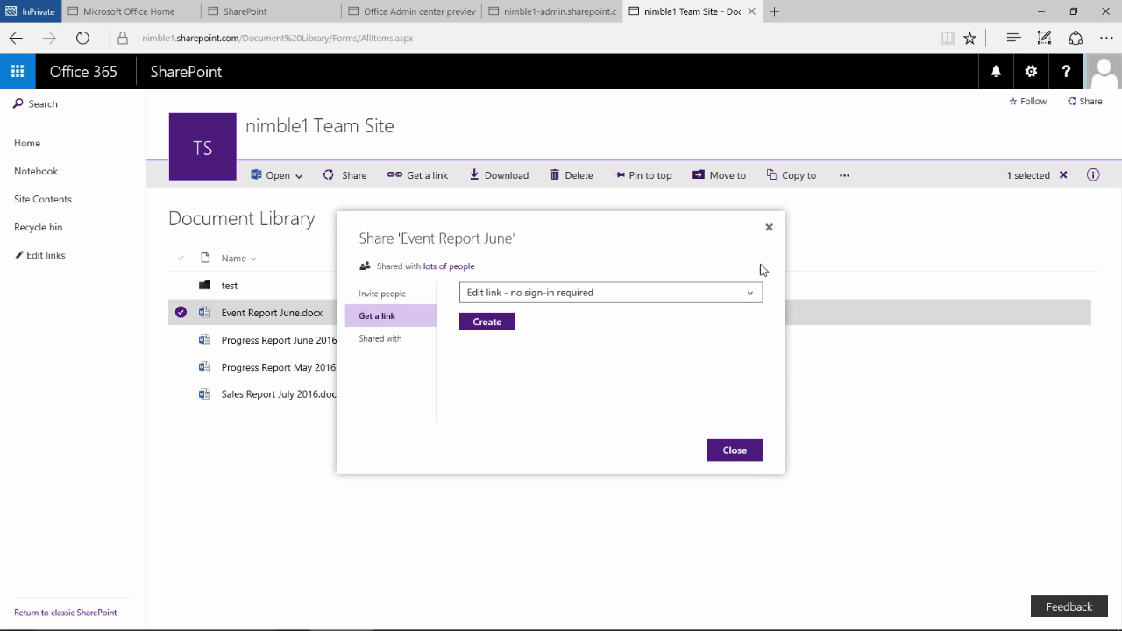
pyautogui.click(751, 297)
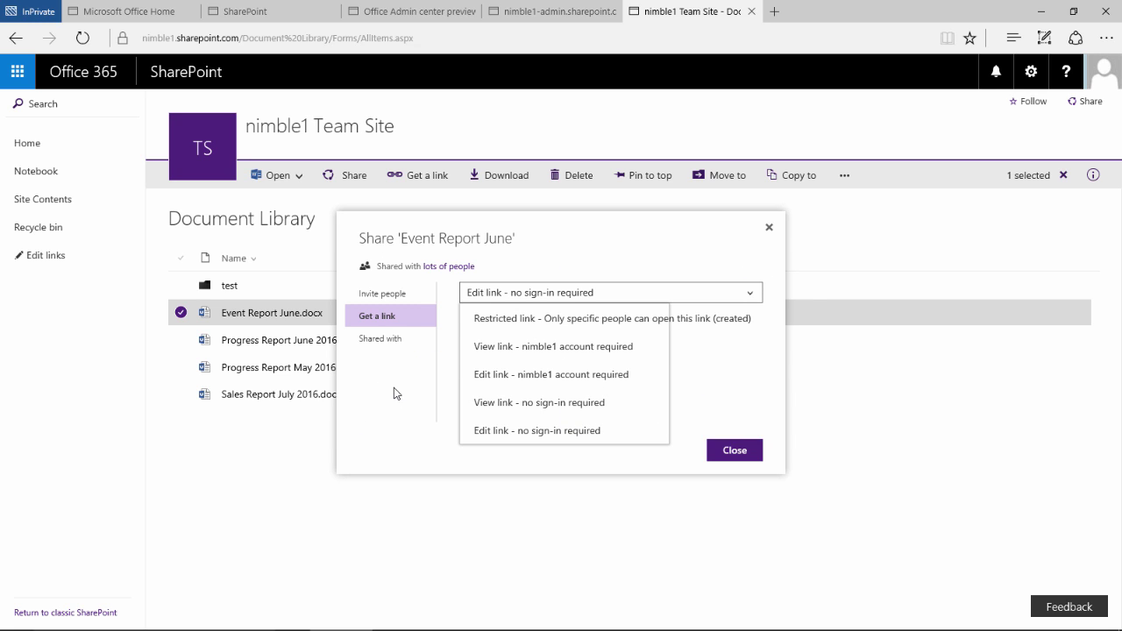
pyautogui.click(768, 230)
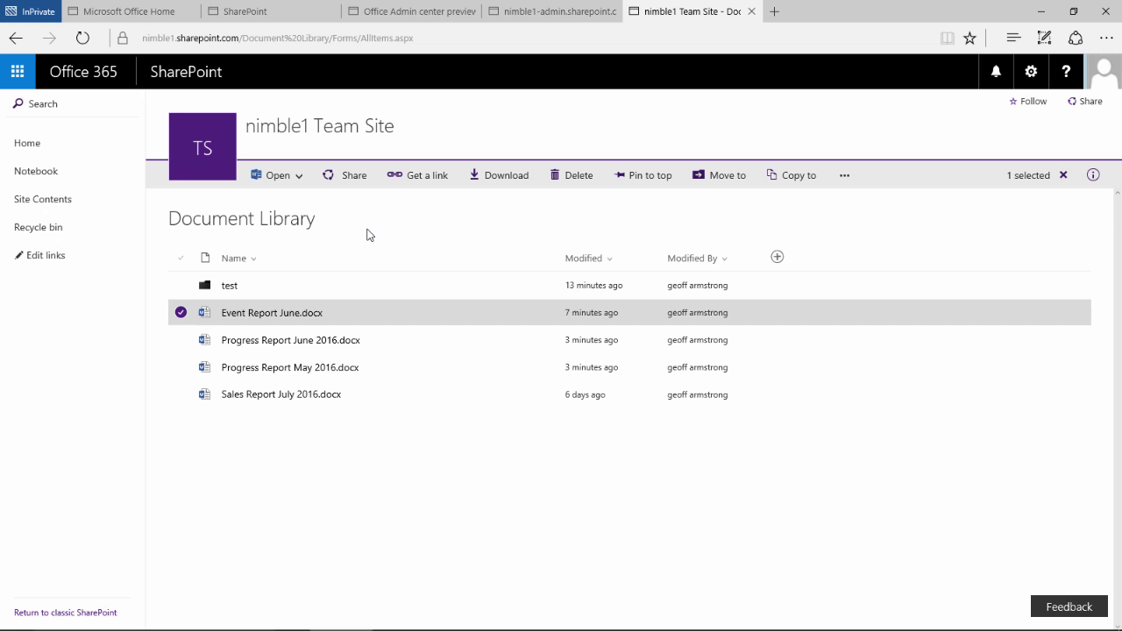
pyautogui.click(181, 313)
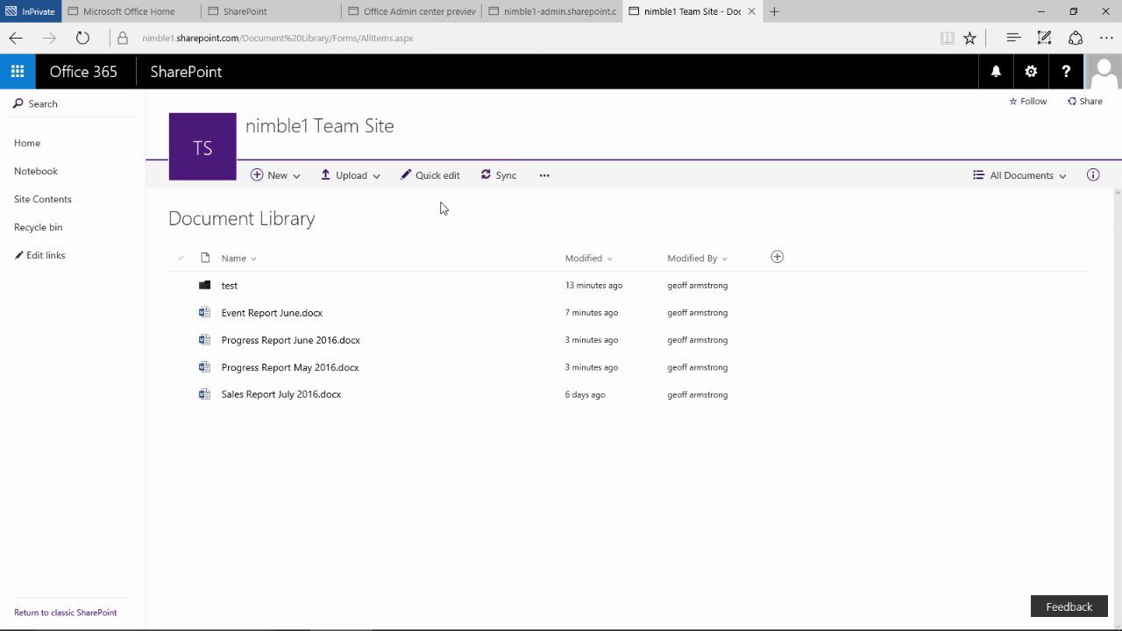
# Start moving Event Report June.docx and create a destination folder named "new" in the Document Library
pyautogui.click(178, 315)
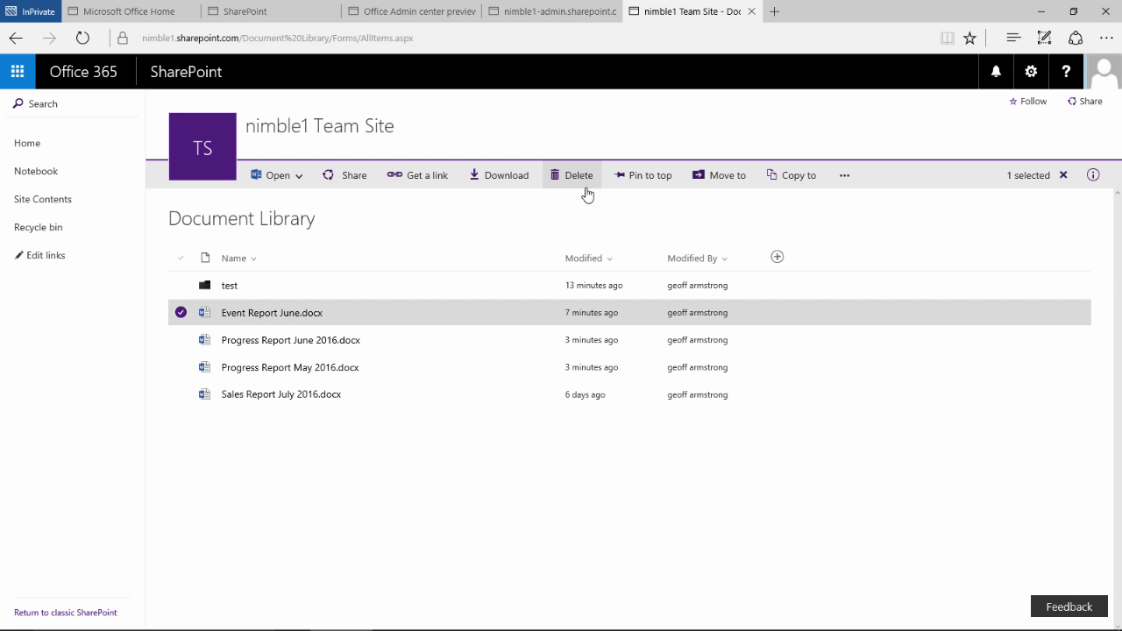
pyautogui.click(721, 179)
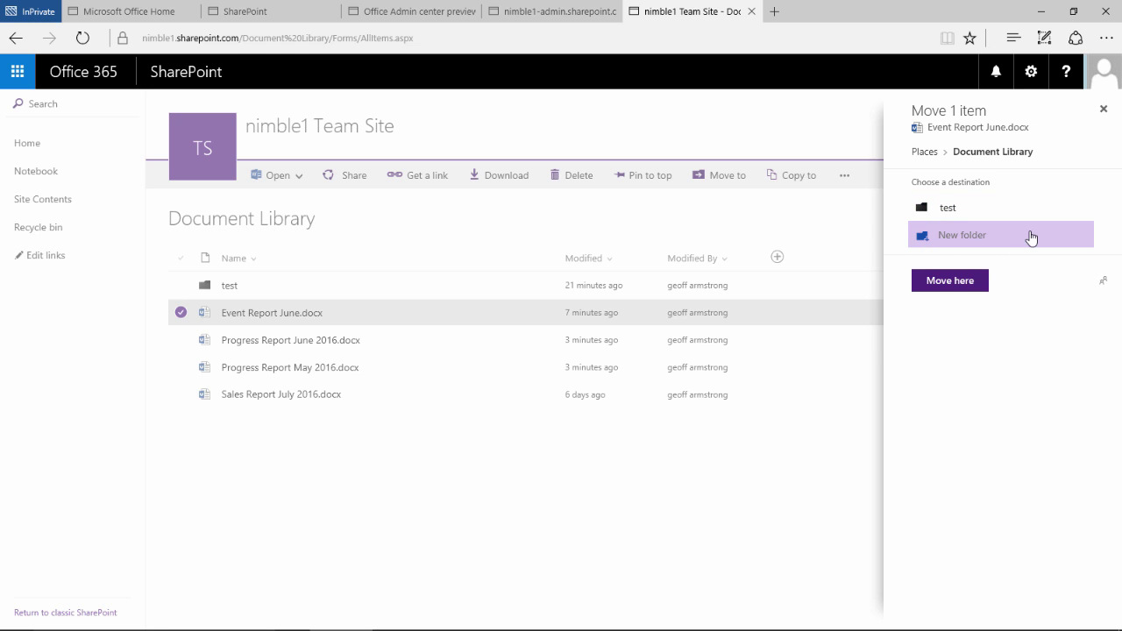
pyautogui.click(951, 235)
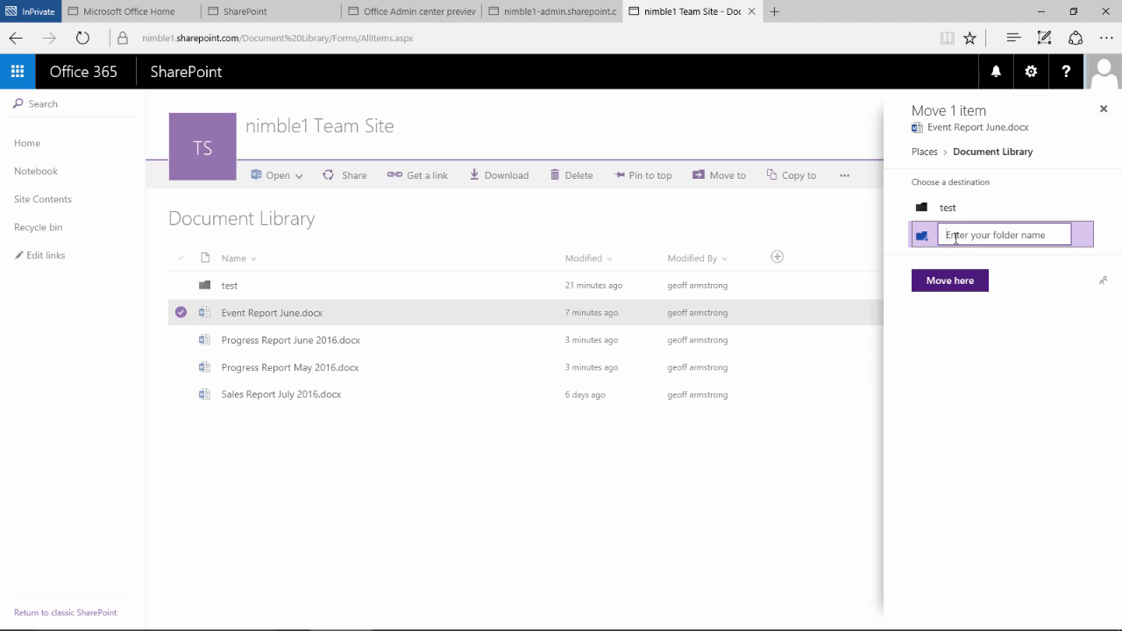
pyautogui.write('new')
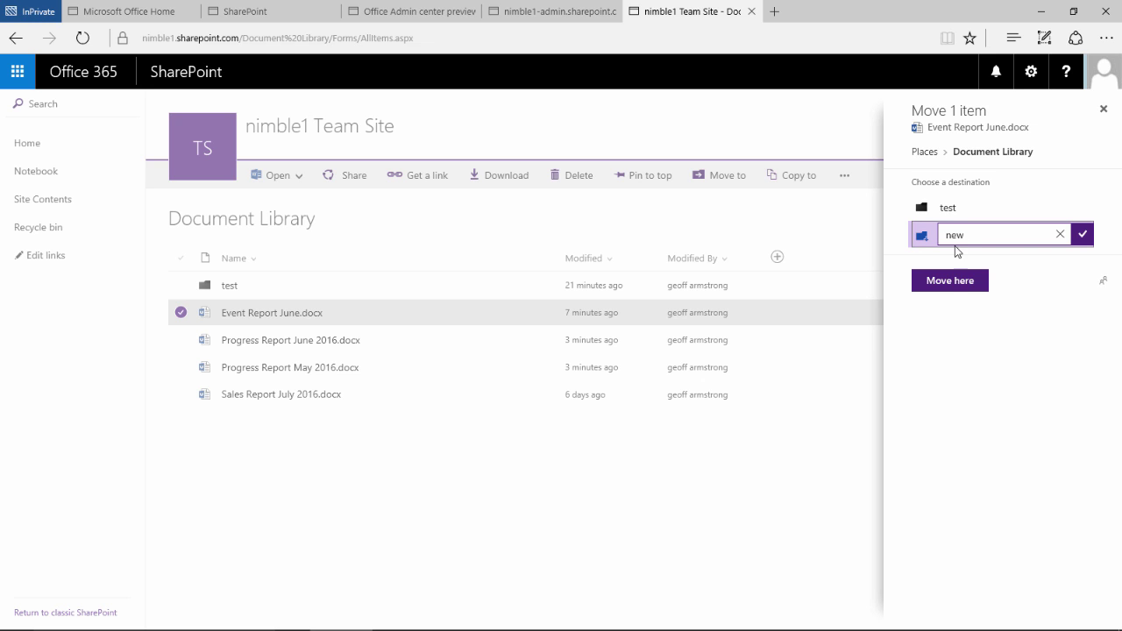
pyautogui.click(1082, 234)
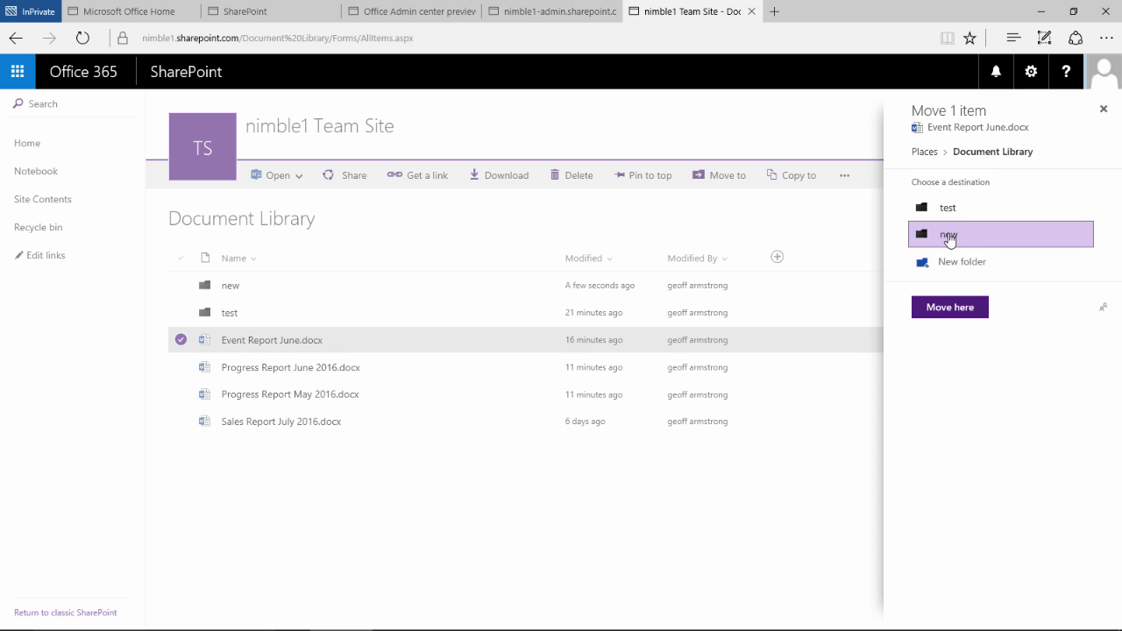
# Move Event Report June.docx into the "new" folder, check that folder's contents and return to the Document Library
pyautogui.click(983, 234)
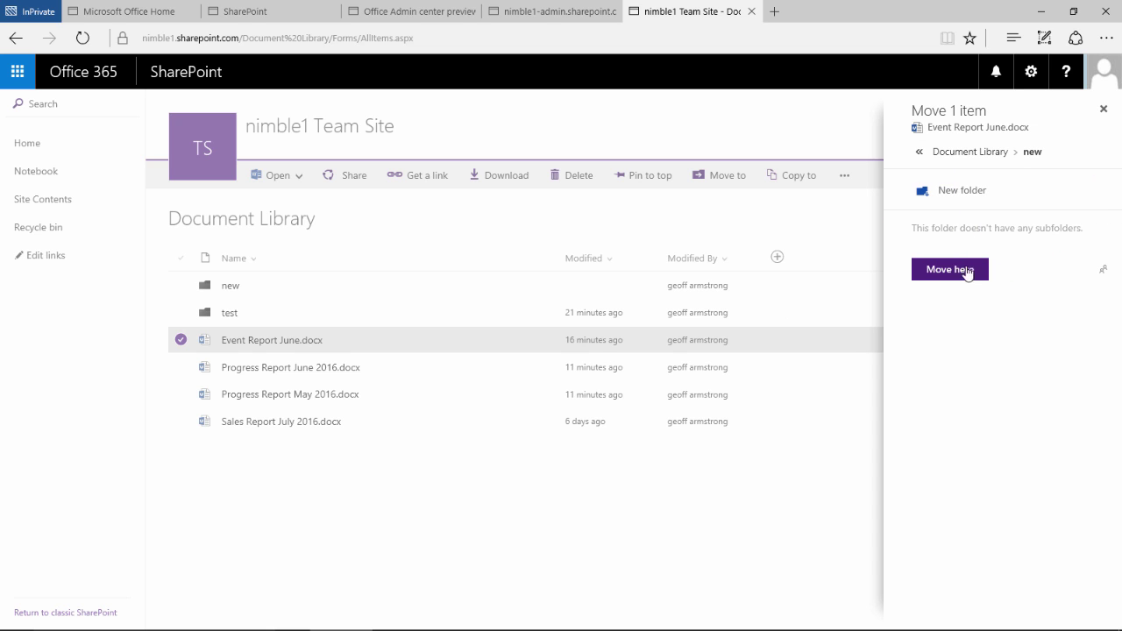
pyautogui.click(964, 270)
pyautogui.click(941, 272)
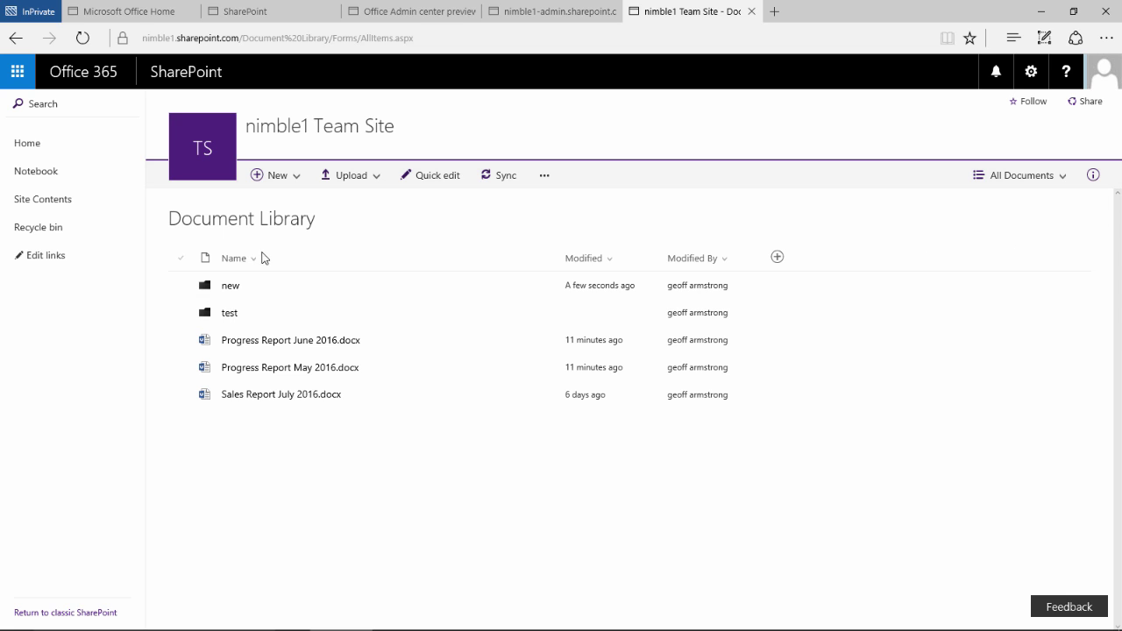
pyautogui.click(232, 287)
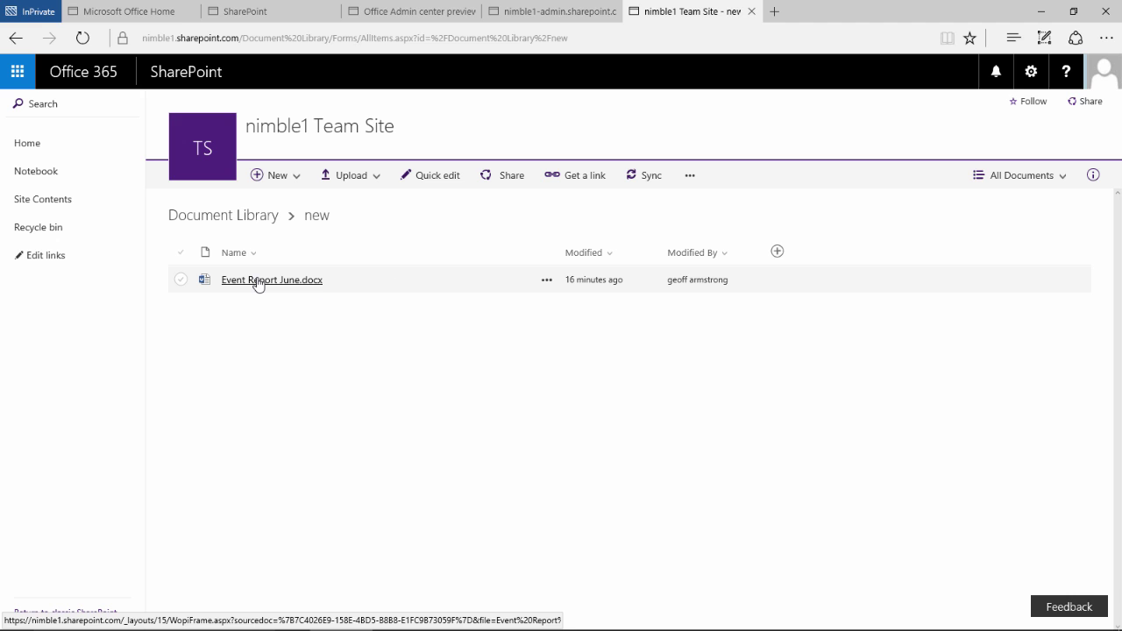
pyautogui.click(248, 222)
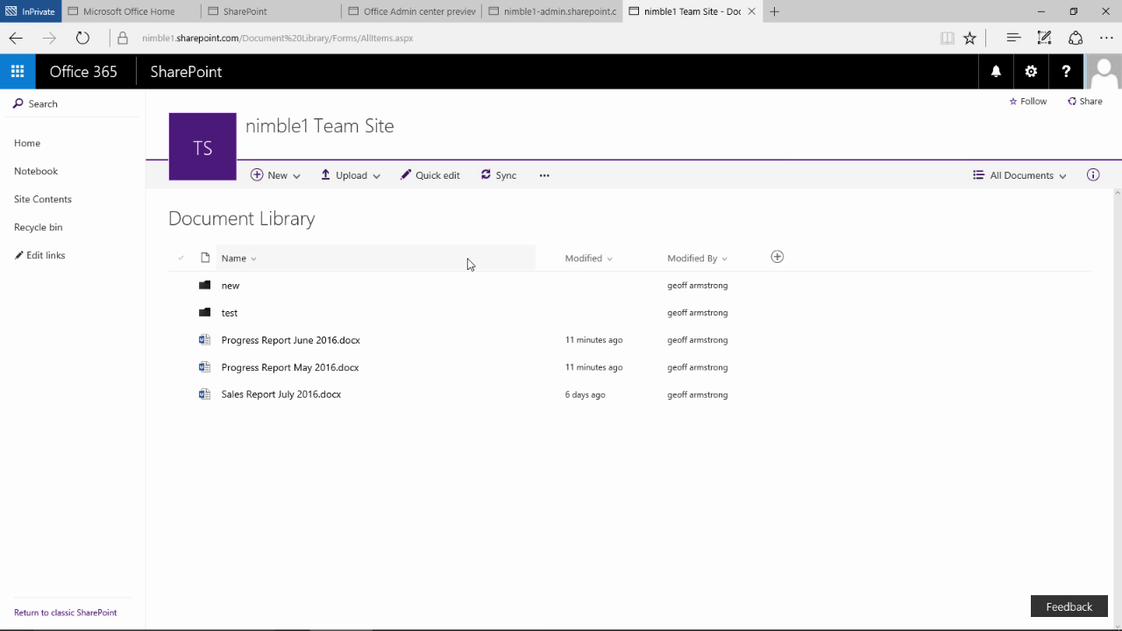
# Copy Progress Report June 2016.docx into the "new" folder, check the copy there and return to the Document Library
pyautogui.click(180, 339)
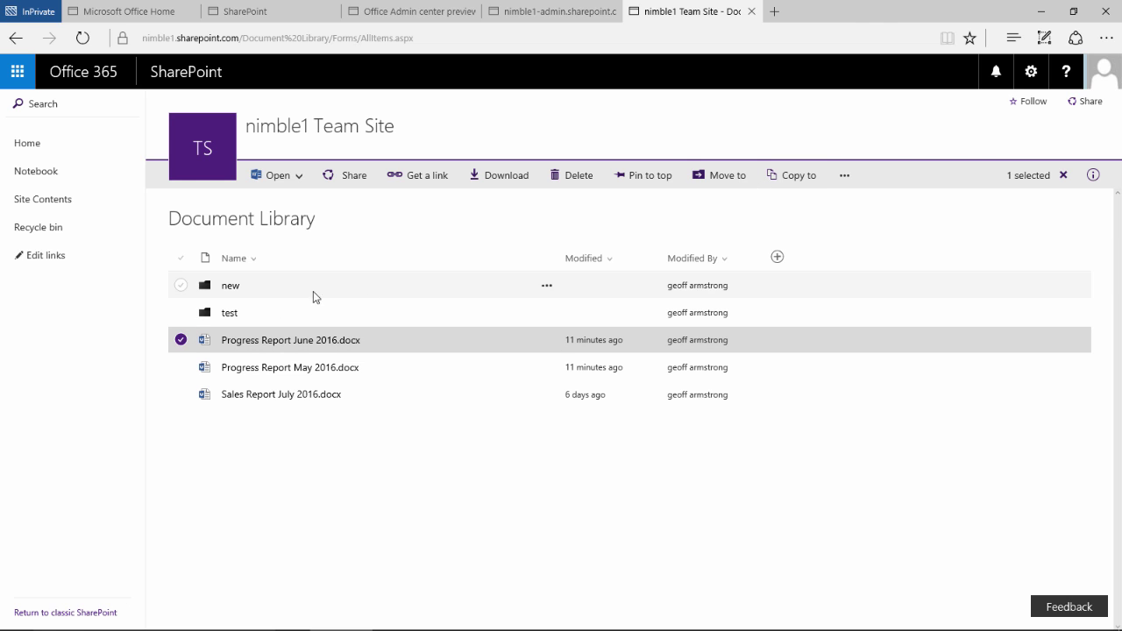
pyautogui.click(798, 180)
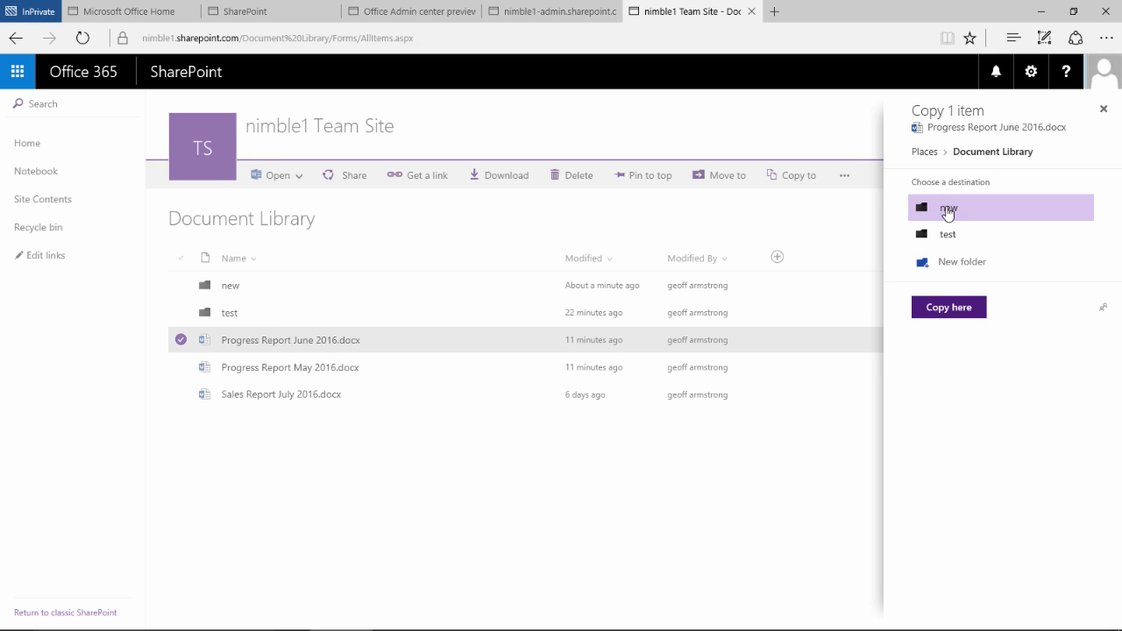
pyautogui.click(948, 214)
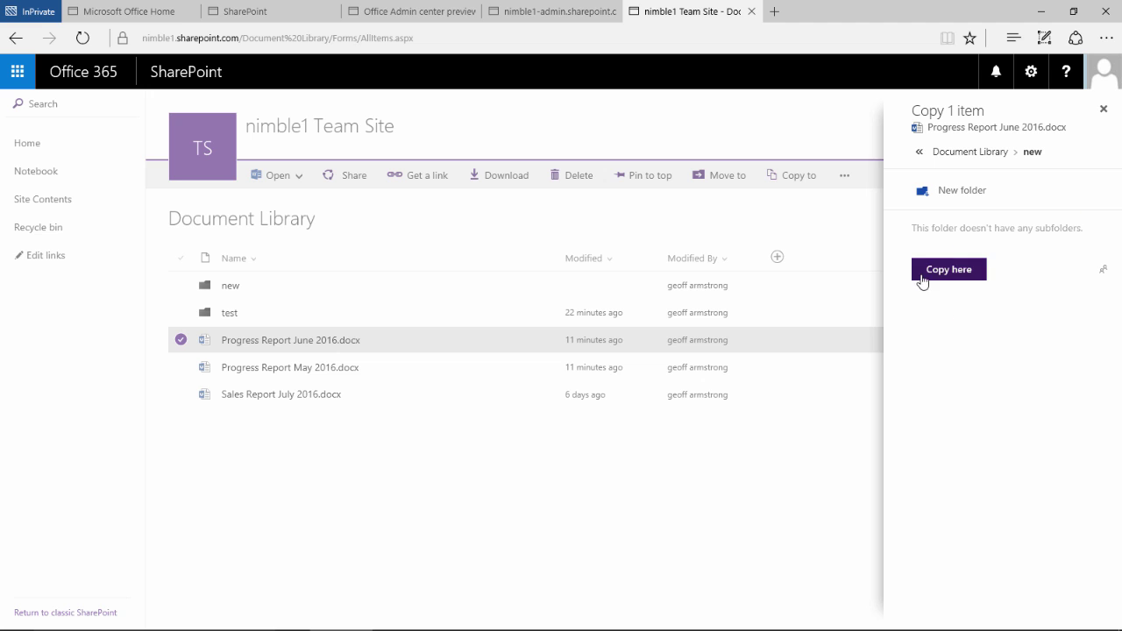
pyautogui.click(922, 275)
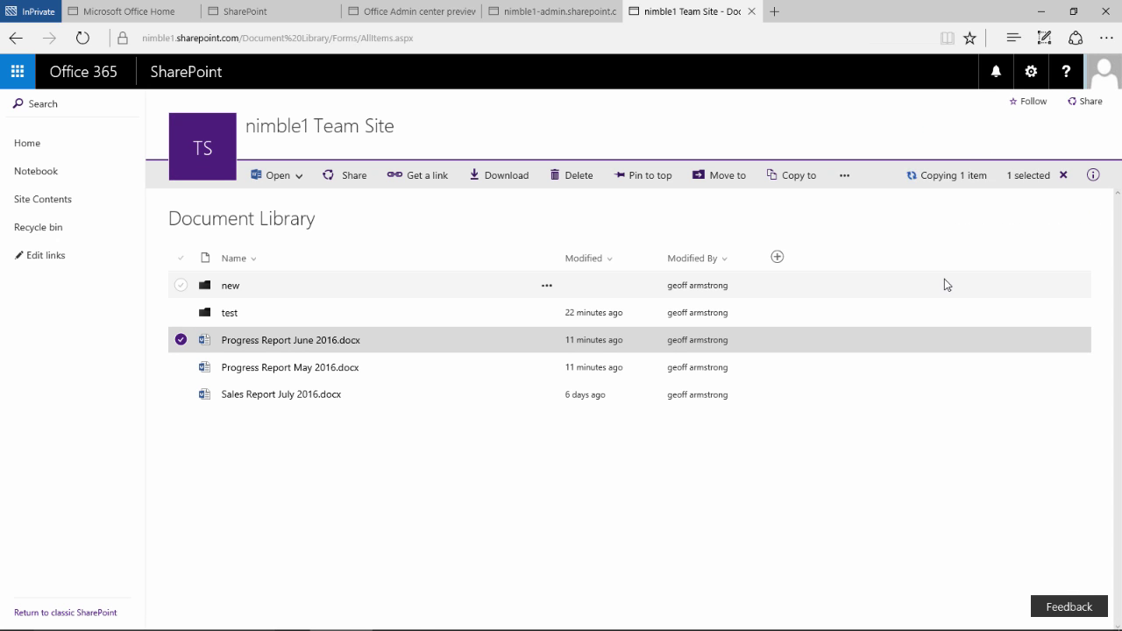
pyautogui.click(232, 286)
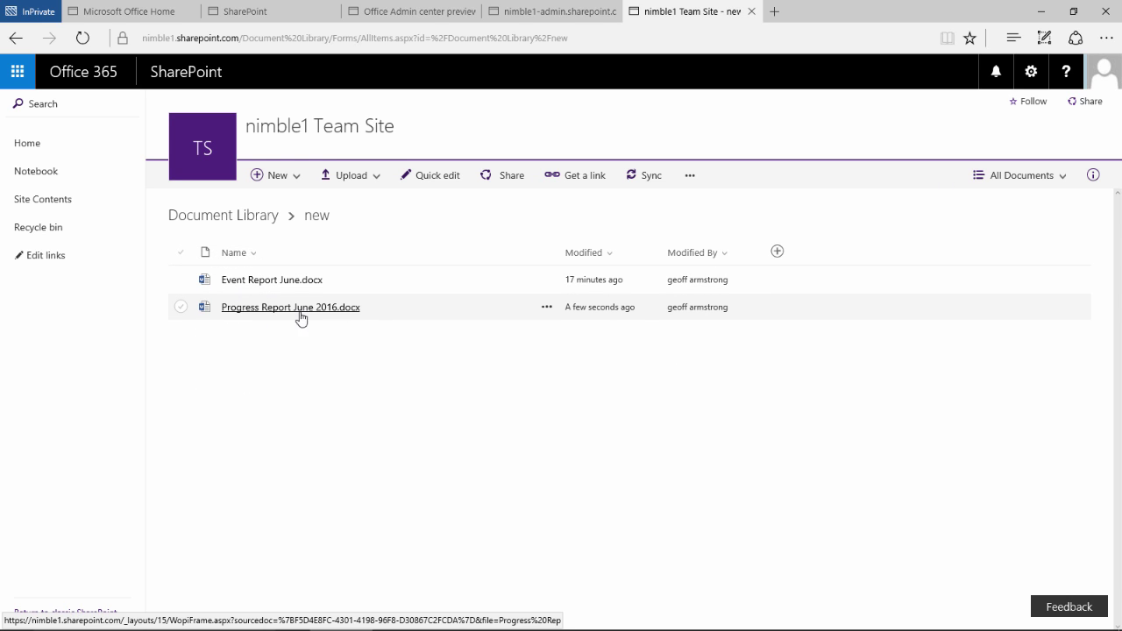
pyautogui.click(231, 219)
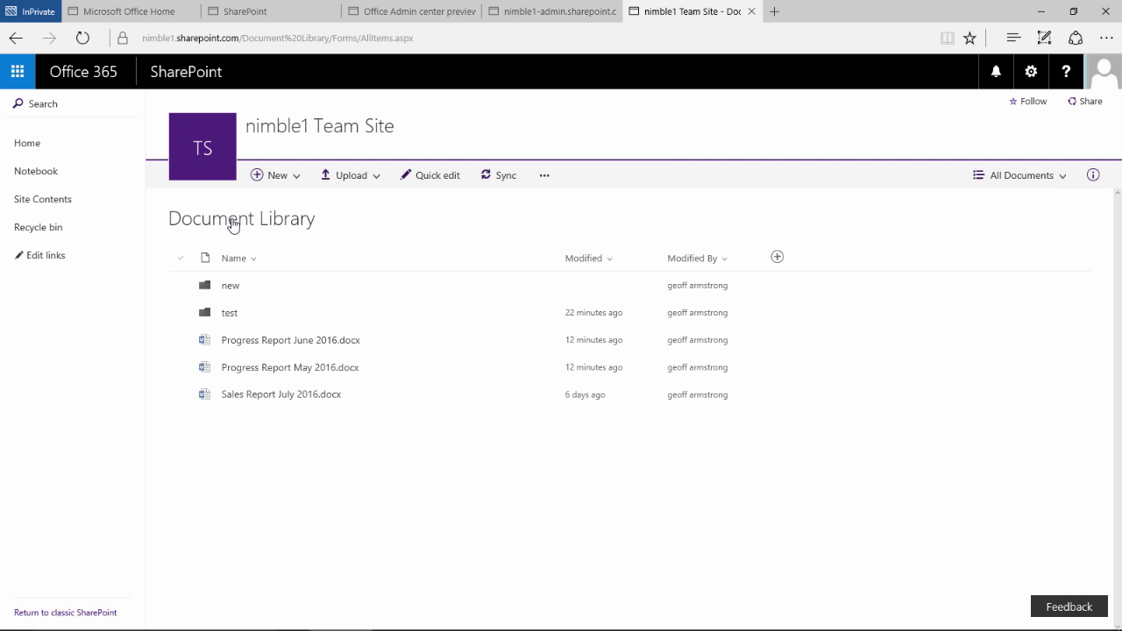
# Rename Progress Report June 2016.docx in the Document Library as Progress Report April 2016
pyautogui.click(341, 366)
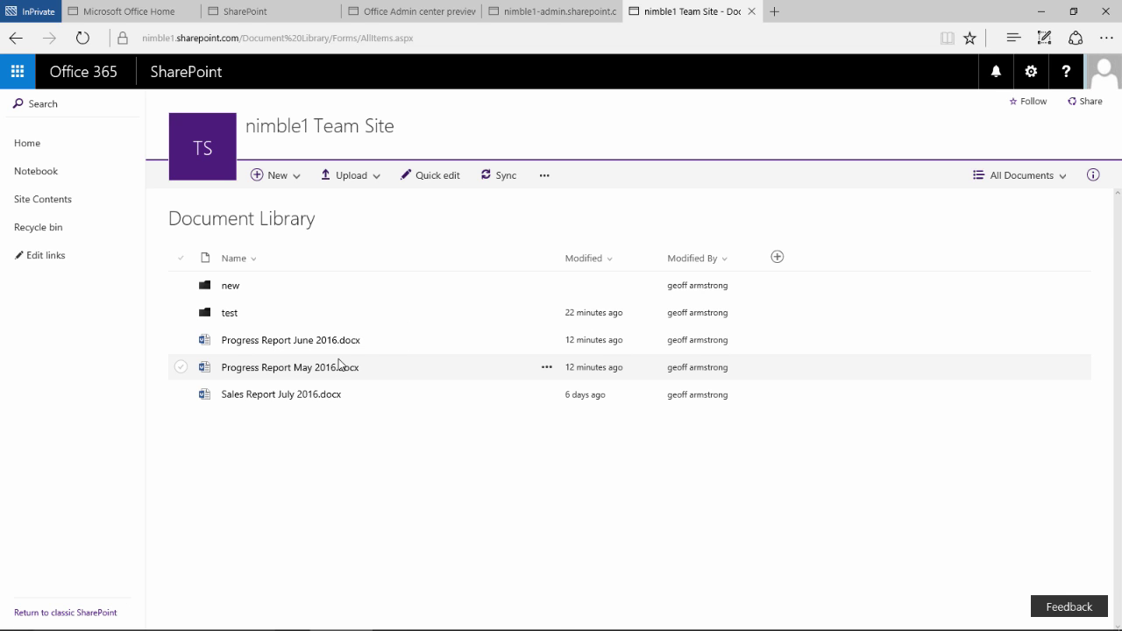
pyautogui.moveTo(233, 347); pyautogui.dragTo(258, 354)
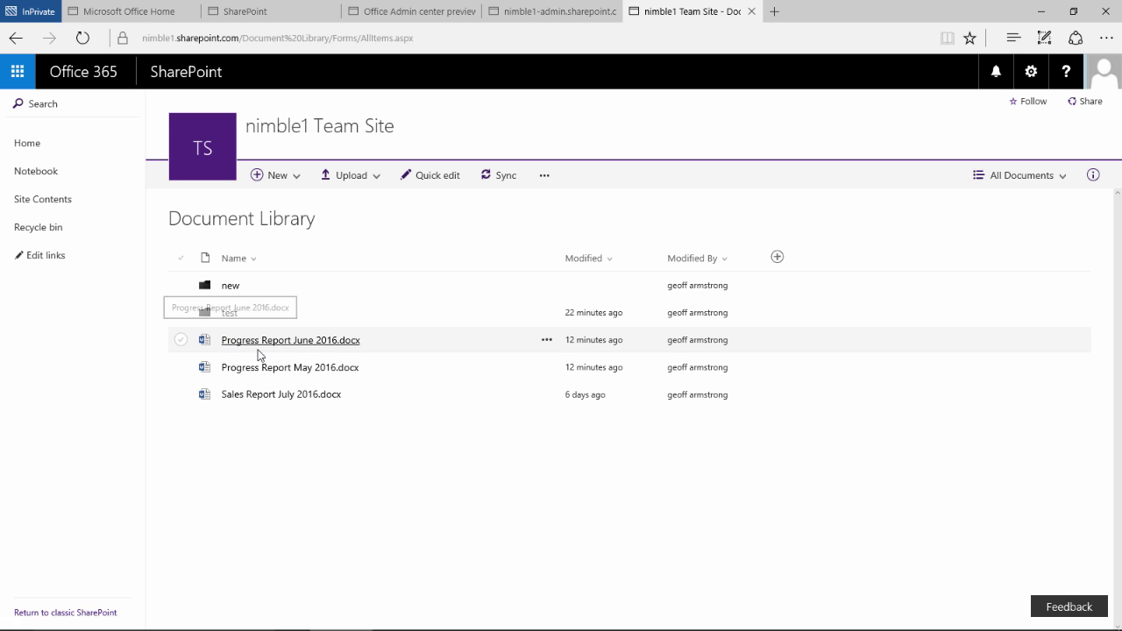
pyautogui.click(182, 340)
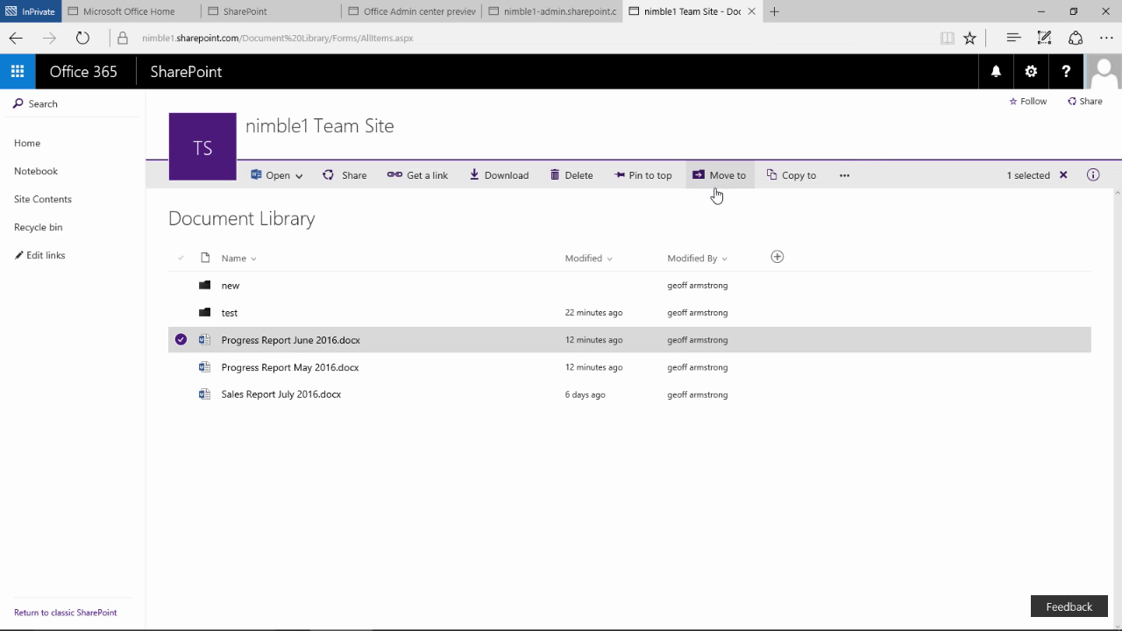
pyautogui.click(845, 177)
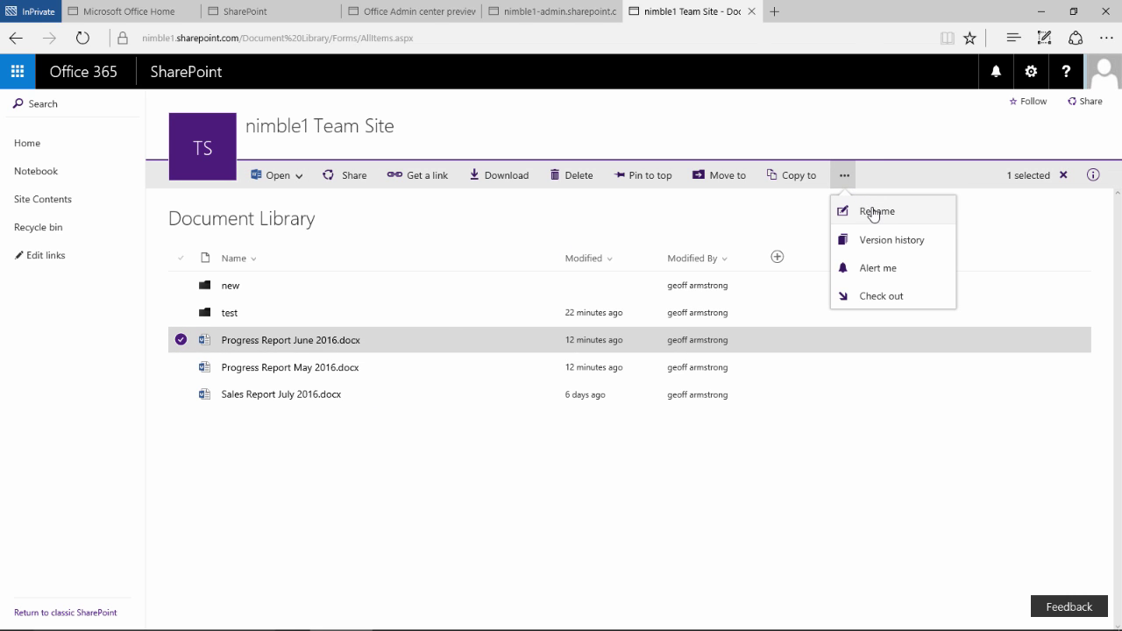
pyautogui.click(873, 212)
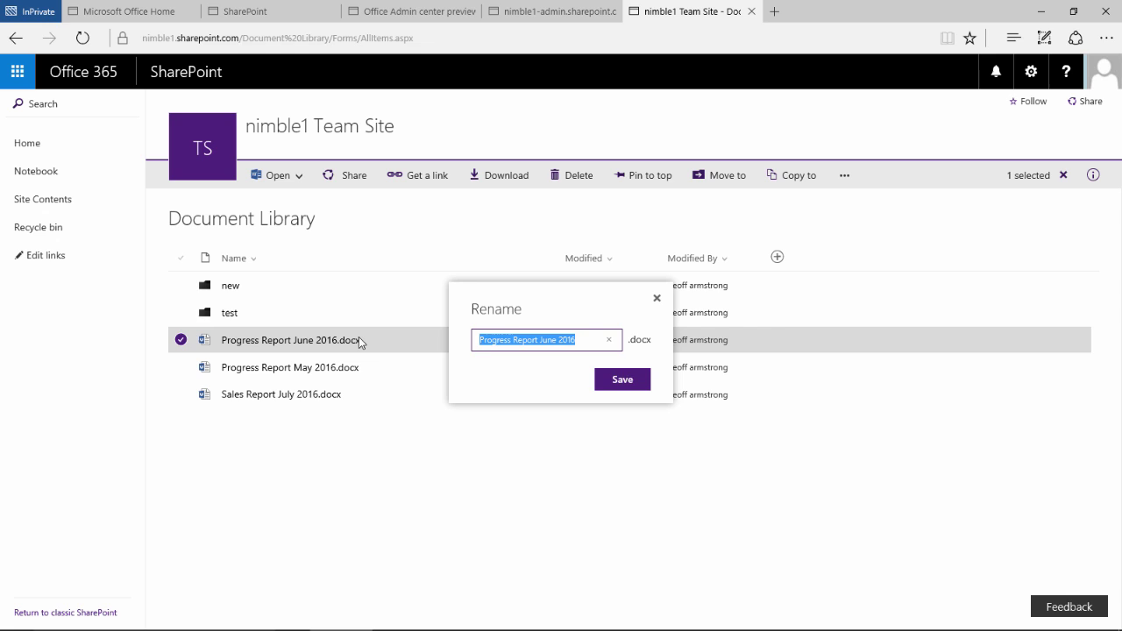
pyautogui.click(558, 346)
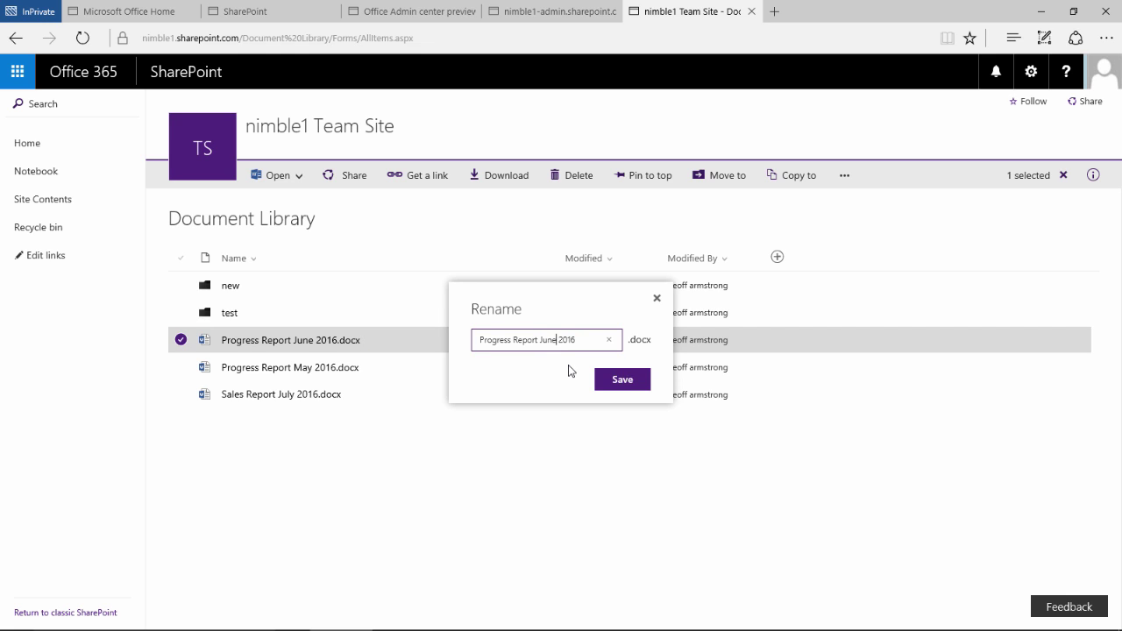
pyautogui.press('BackSpace')
pyautogui.press('BackSpace')
pyautogui.press('BackSpace')
pyautogui.press('BackSpace')
pyautogui.write('Ap')
pyautogui.click(601, 380)
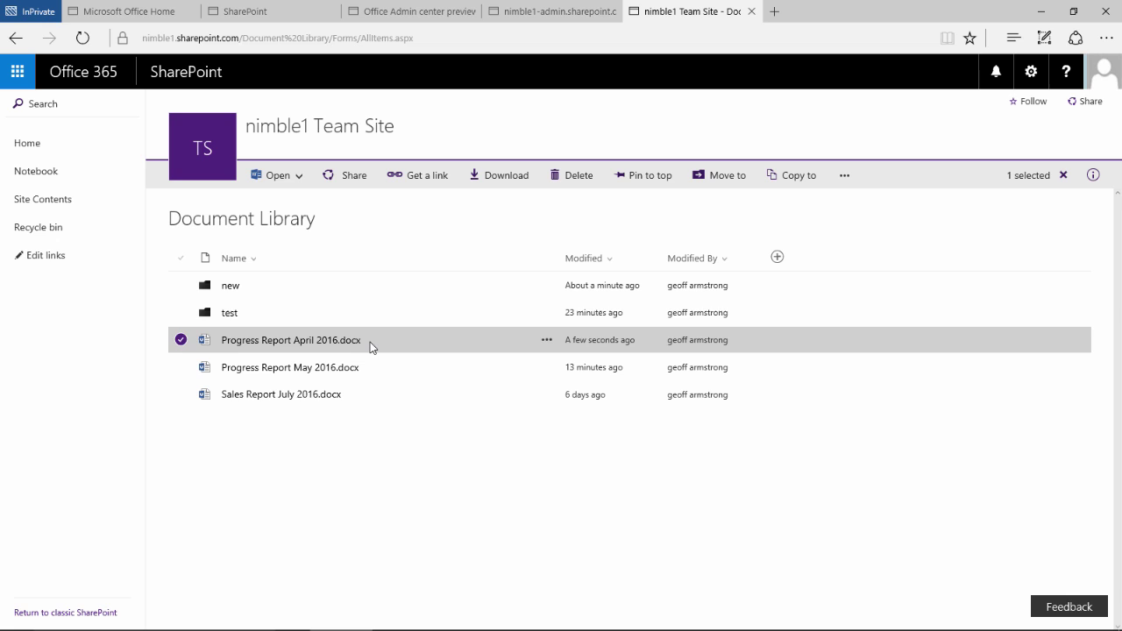
# Review the version history of Progress Report April 2016.docx and the actions offered for versions 2.0 and 1.0, then close it
pyautogui.click(546, 340)
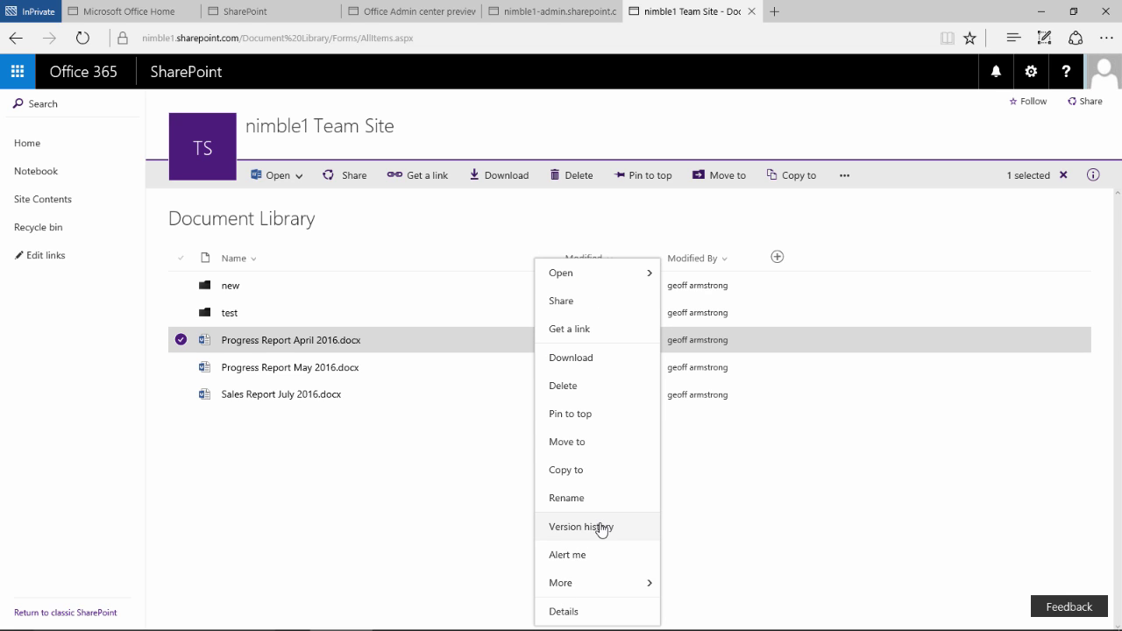
pyautogui.click(851, 198)
pyautogui.click(844, 175)
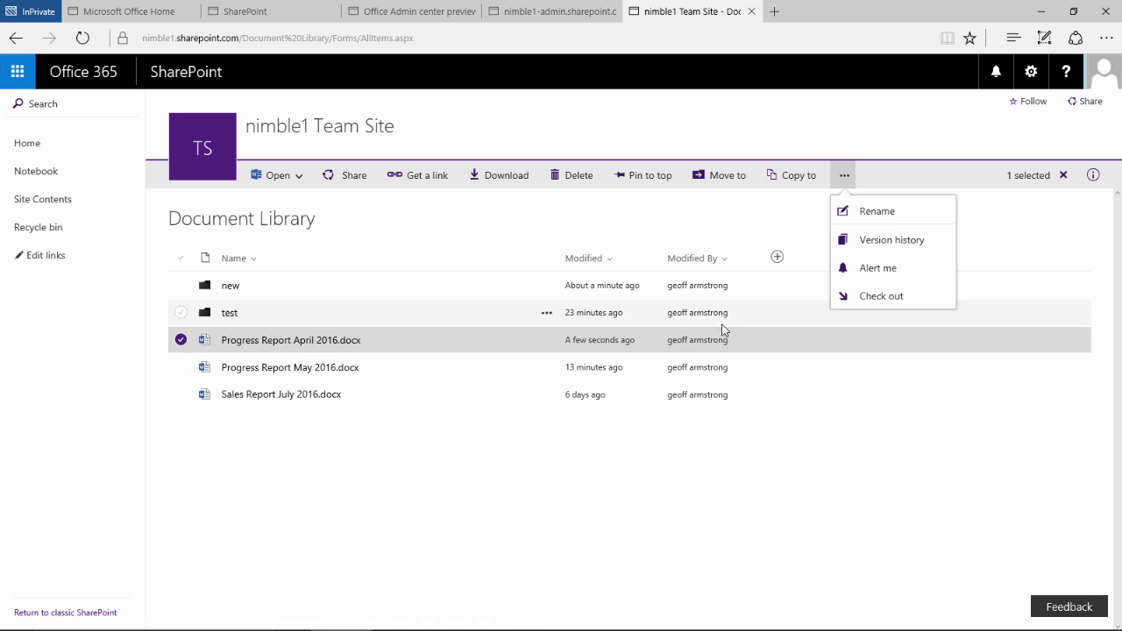
pyautogui.click(561, 342)
pyautogui.click(846, 178)
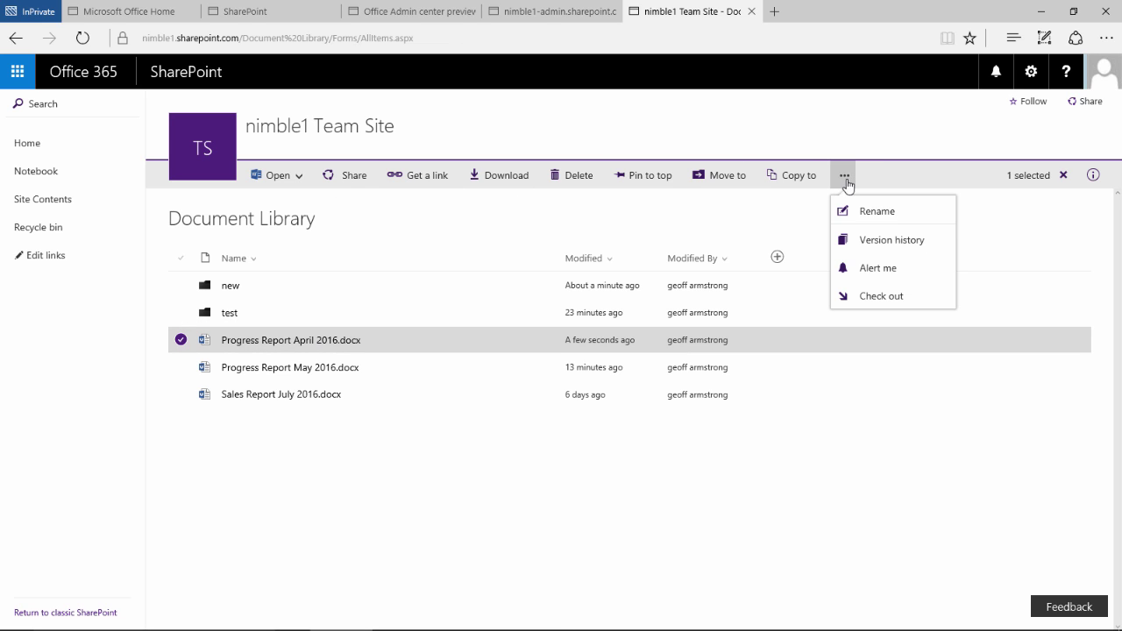
pyautogui.click(890, 240)
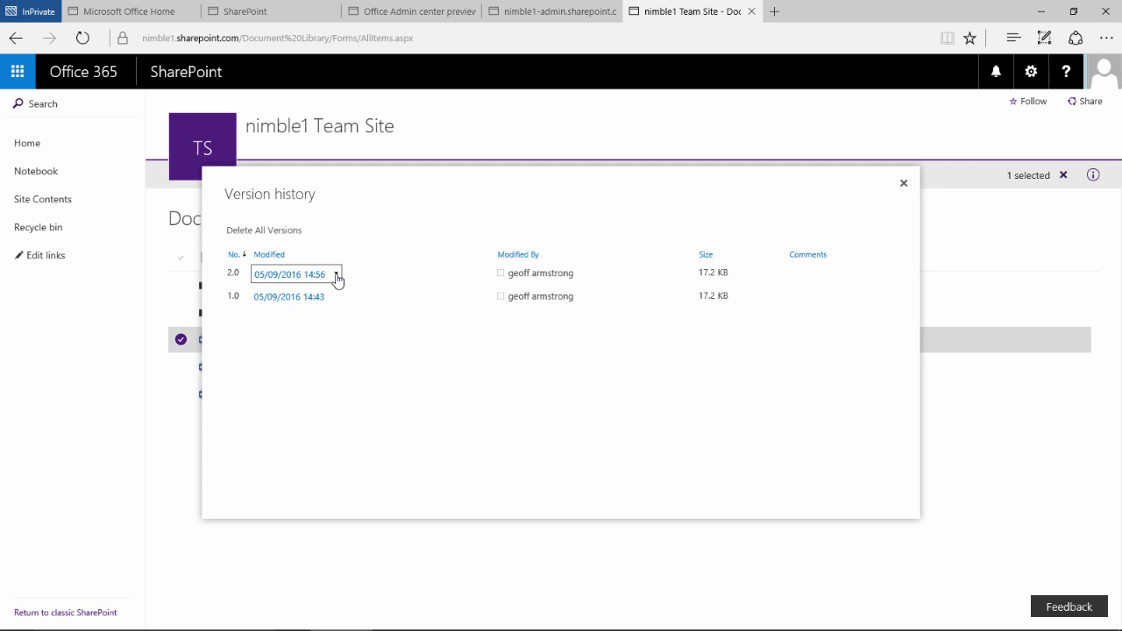
pyautogui.click(337, 276)
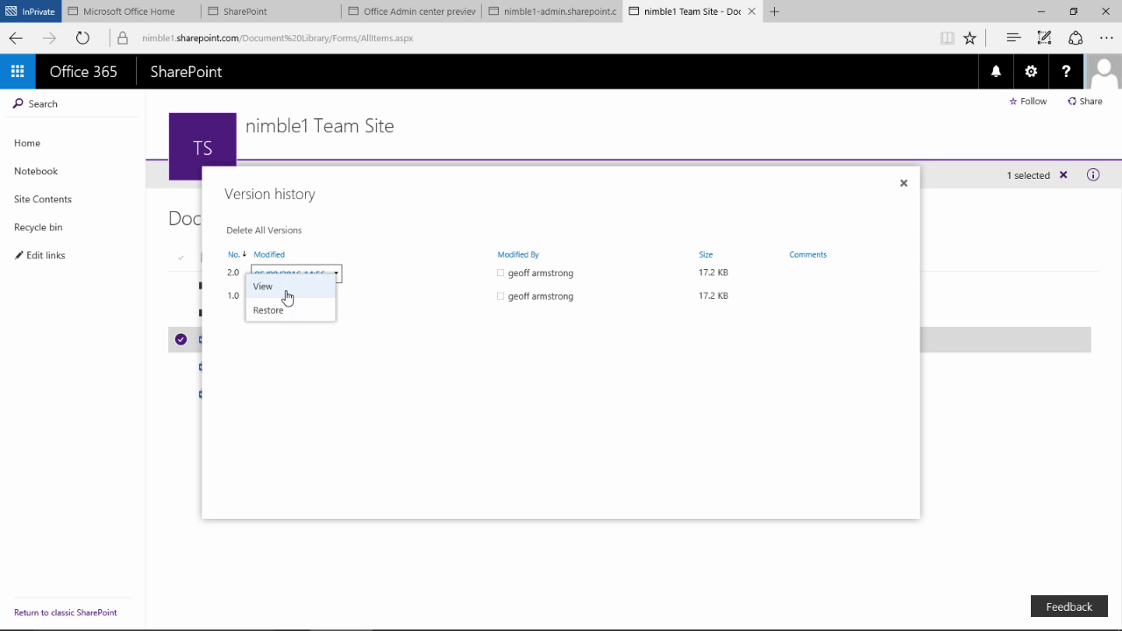
pyautogui.click(369, 354)
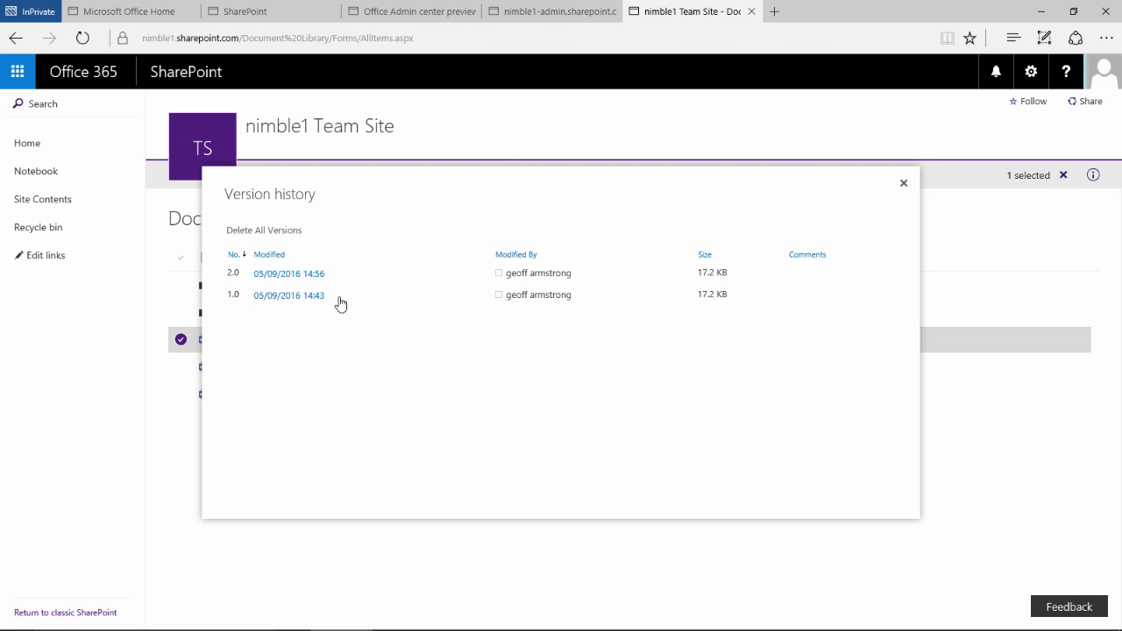
pyautogui.click(336, 297)
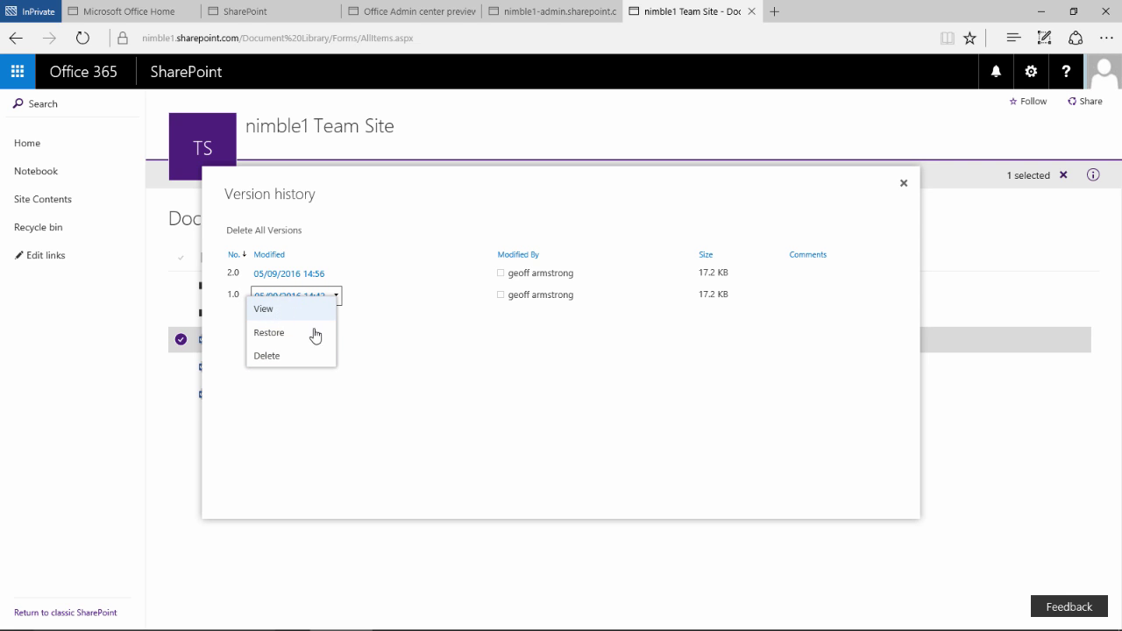
pyautogui.click(382, 313)
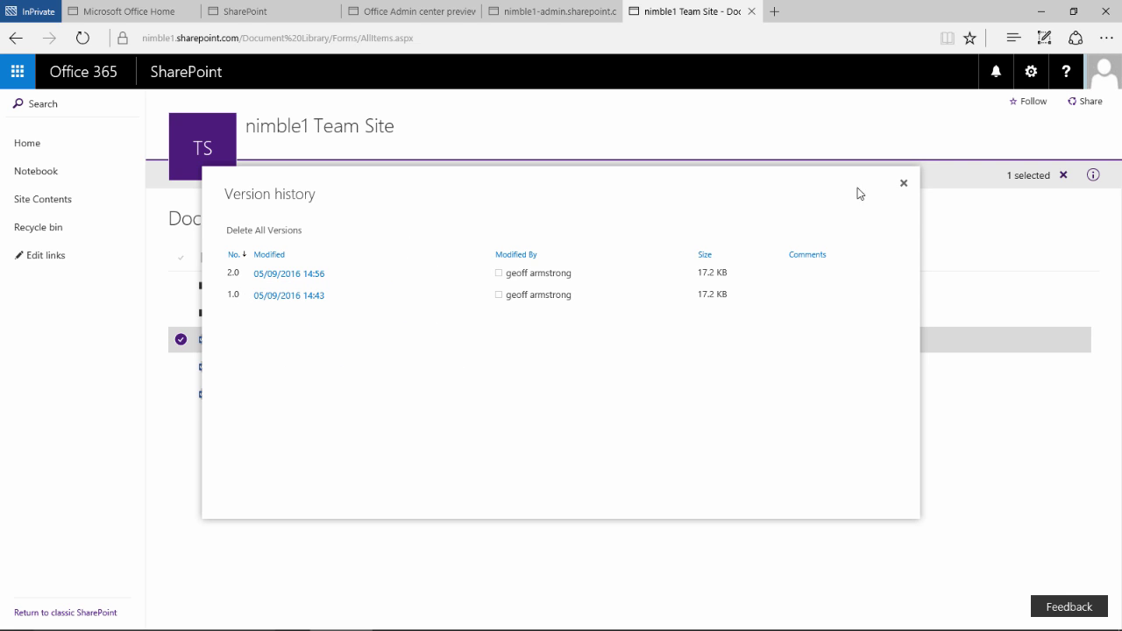
pyautogui.click(904, 185)
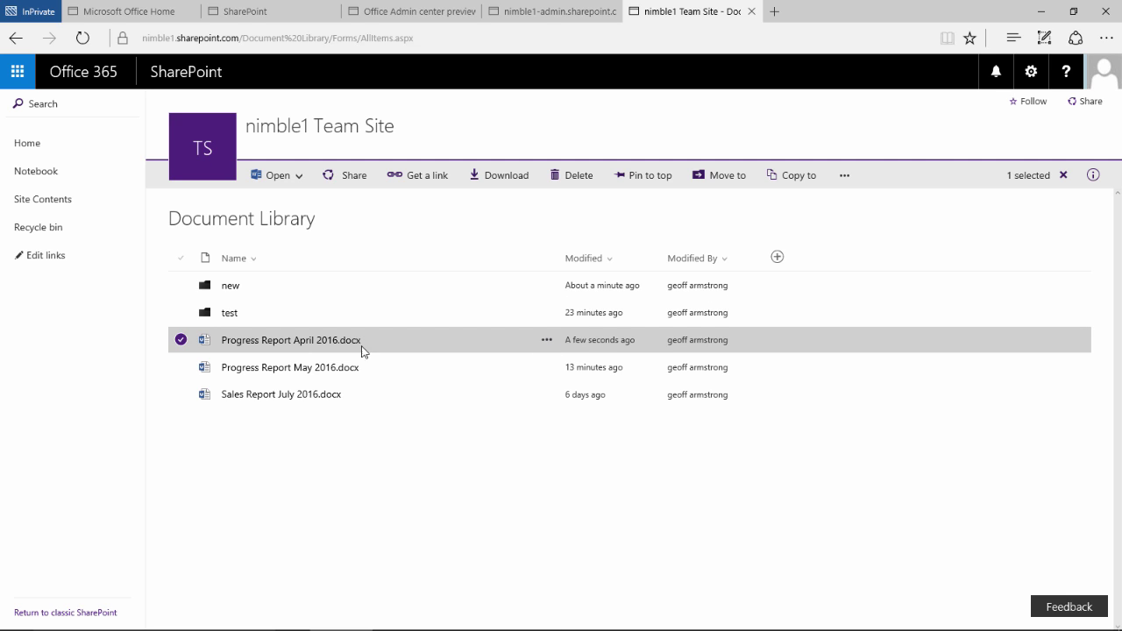
# Review the alert settings for Progress Report April 2016.docx through to the notification frequency, and leave without creating an alert
pyautogui.click(847, 181)
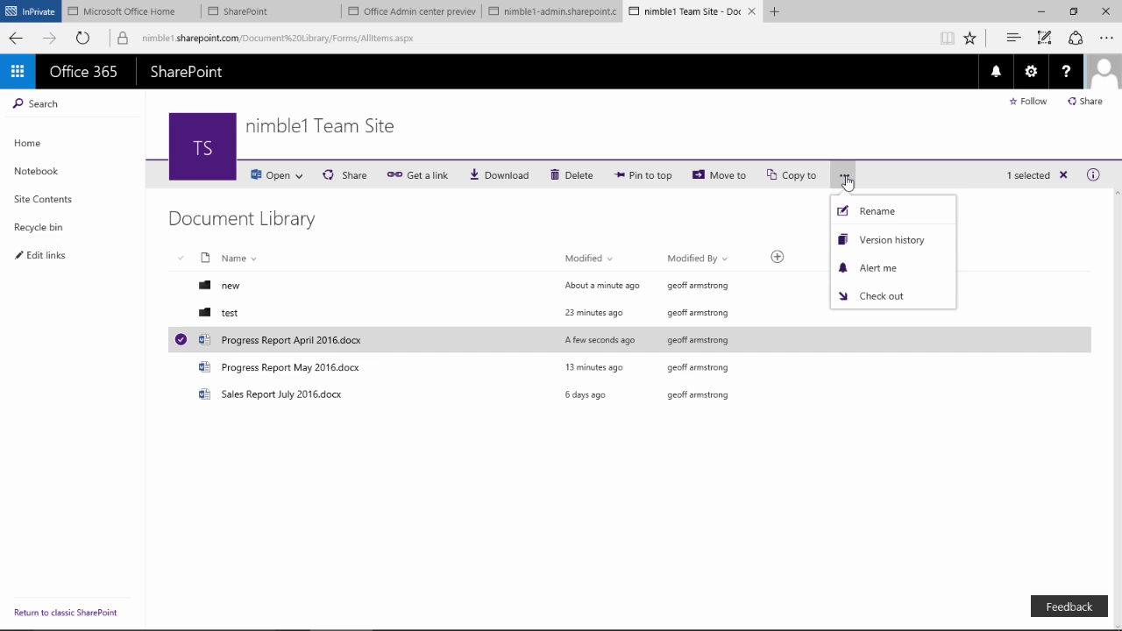
pyautogui.click(864, 272)
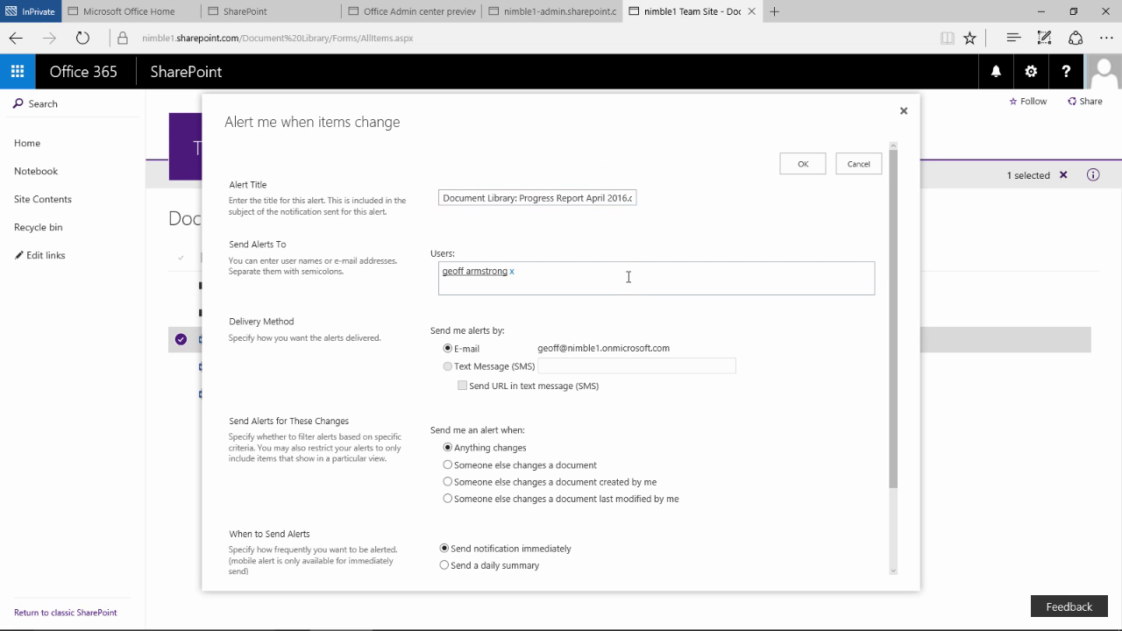
pyautogui.scroll(-2, 619, 336)
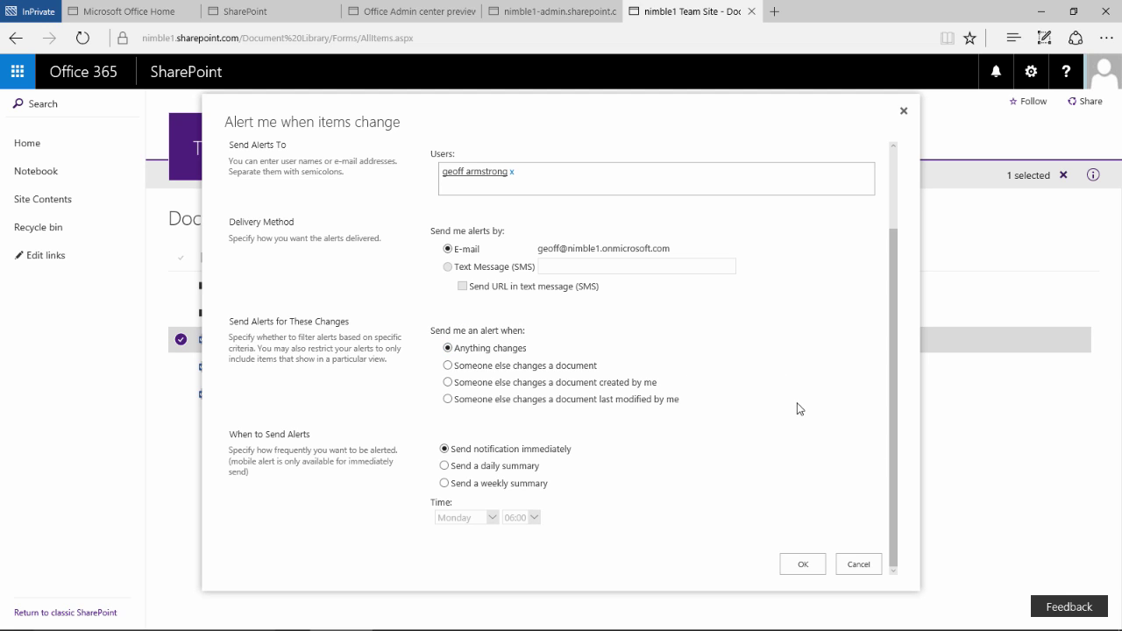
pyautogui.click(854, 565)
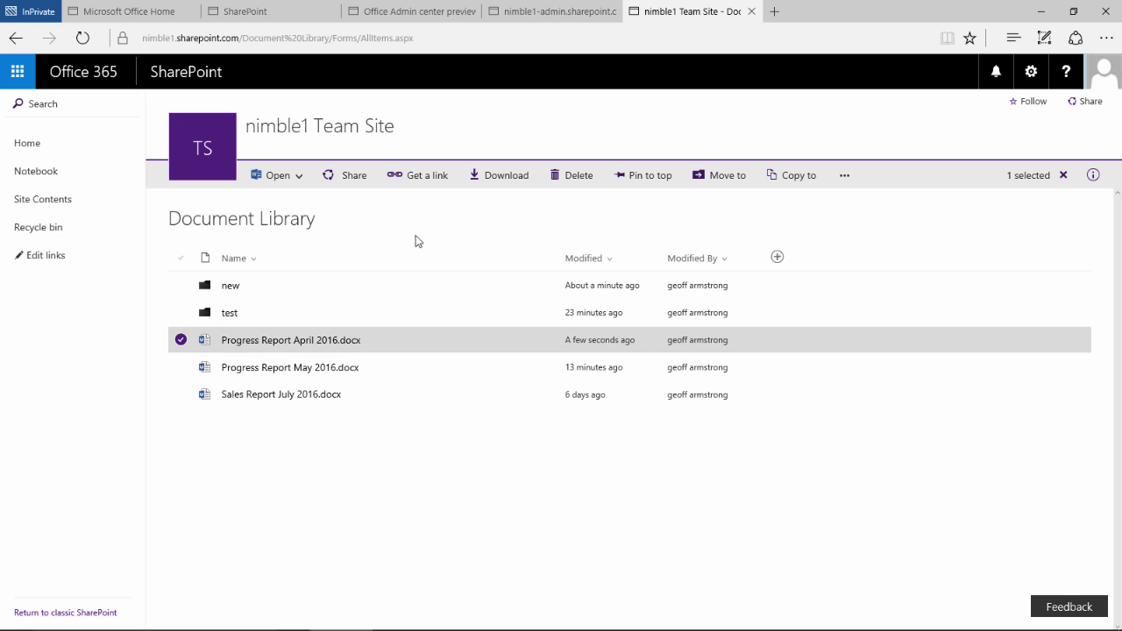
# Try to set up an alert for the whole Document Library with no file selected
pyautogui.click(181, 341)
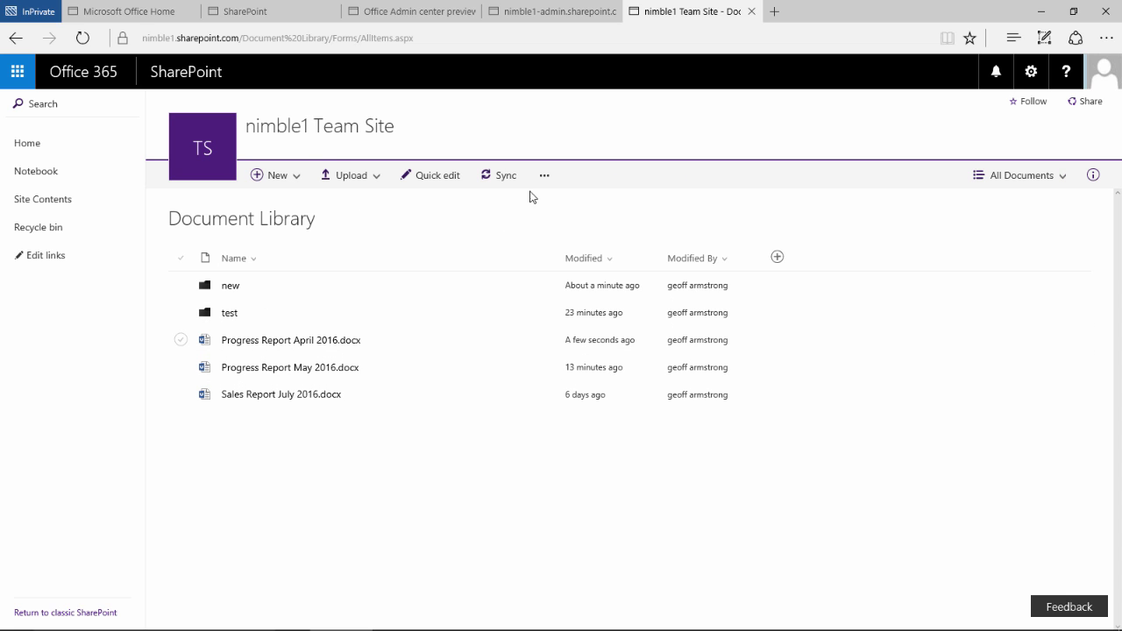
pyautogui.click(545, 176)
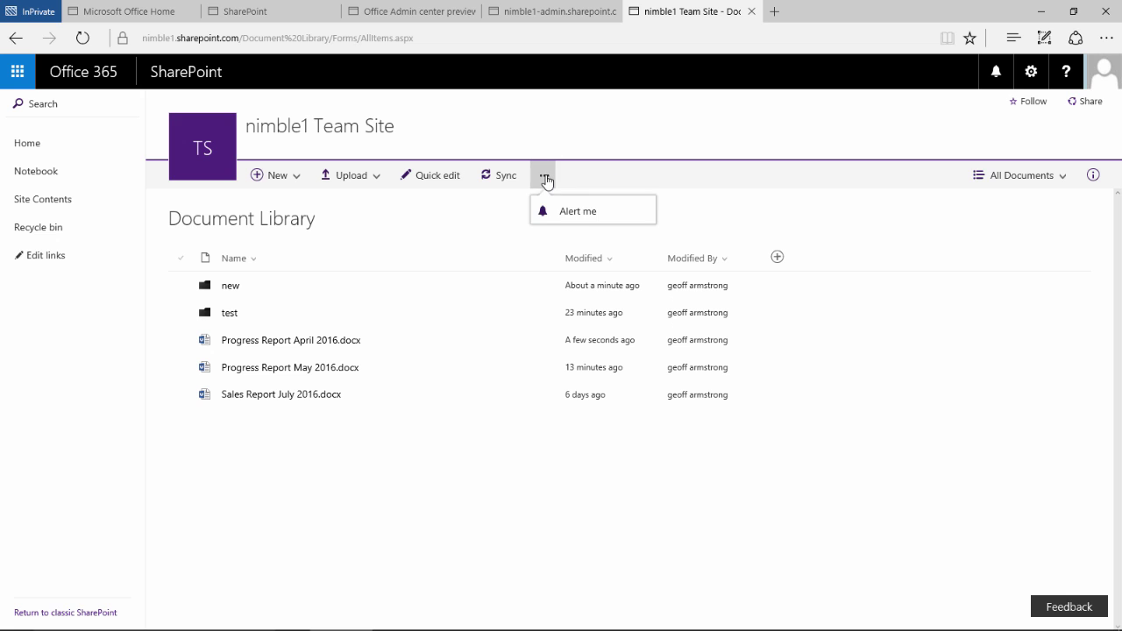
pyautogui.click(584, 218)
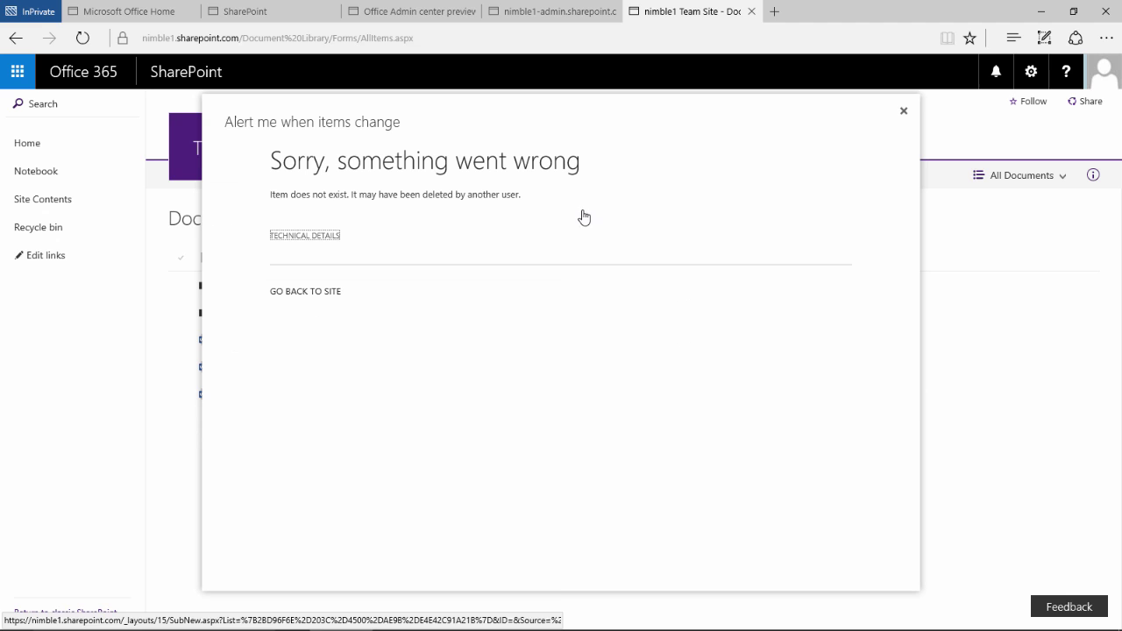
pyautogui.click(903, 112)
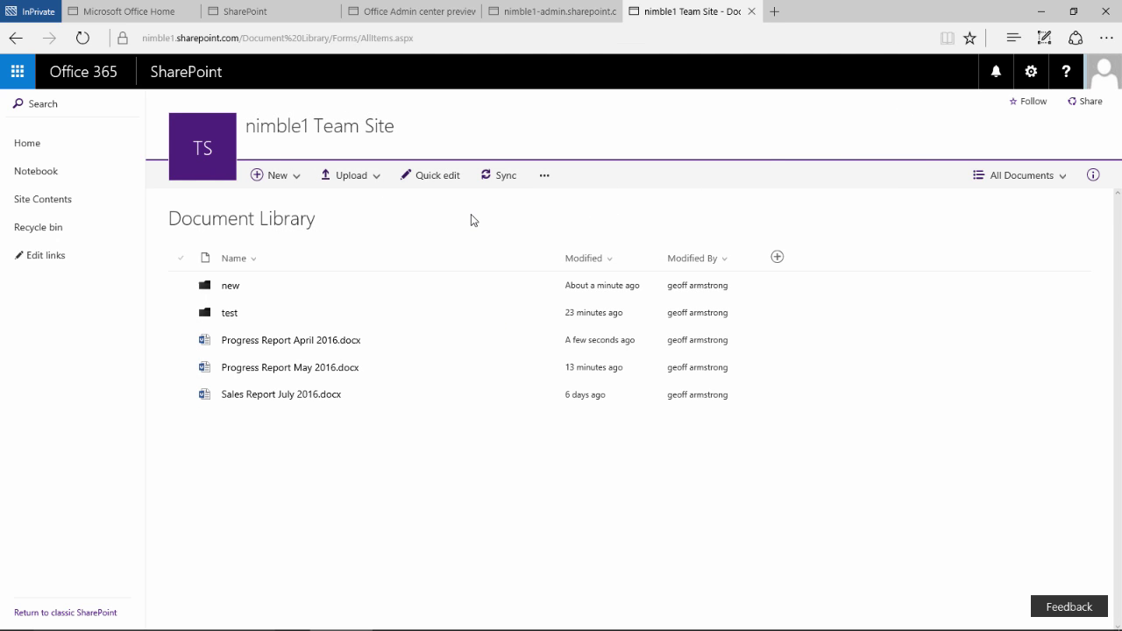
pyautogui.click(541, 177)
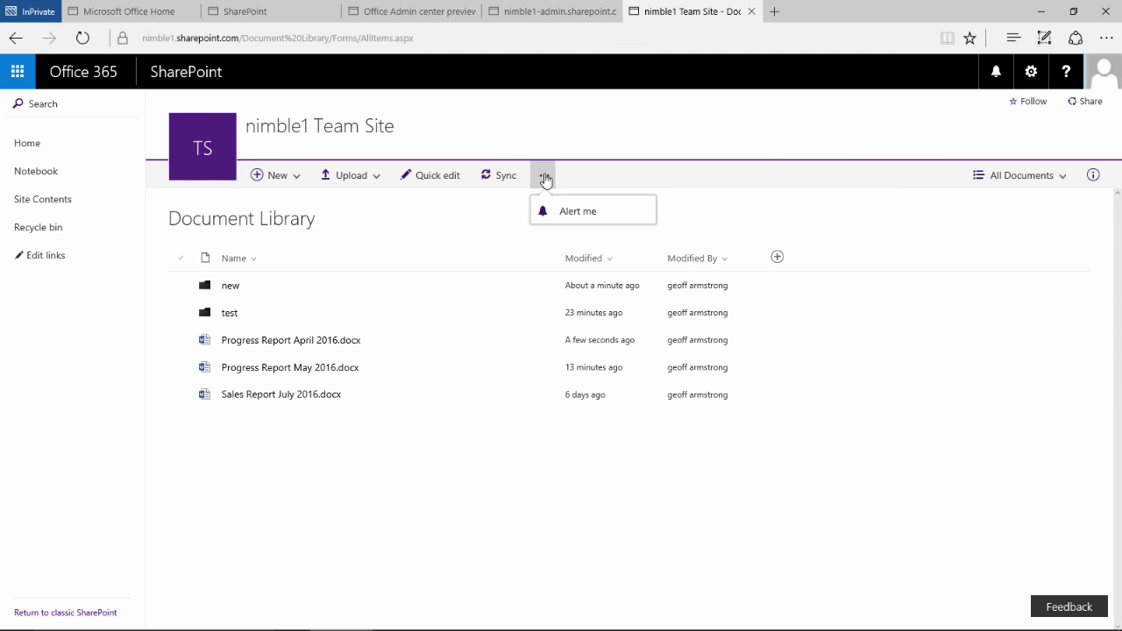
pyautogui.click(480, 228)
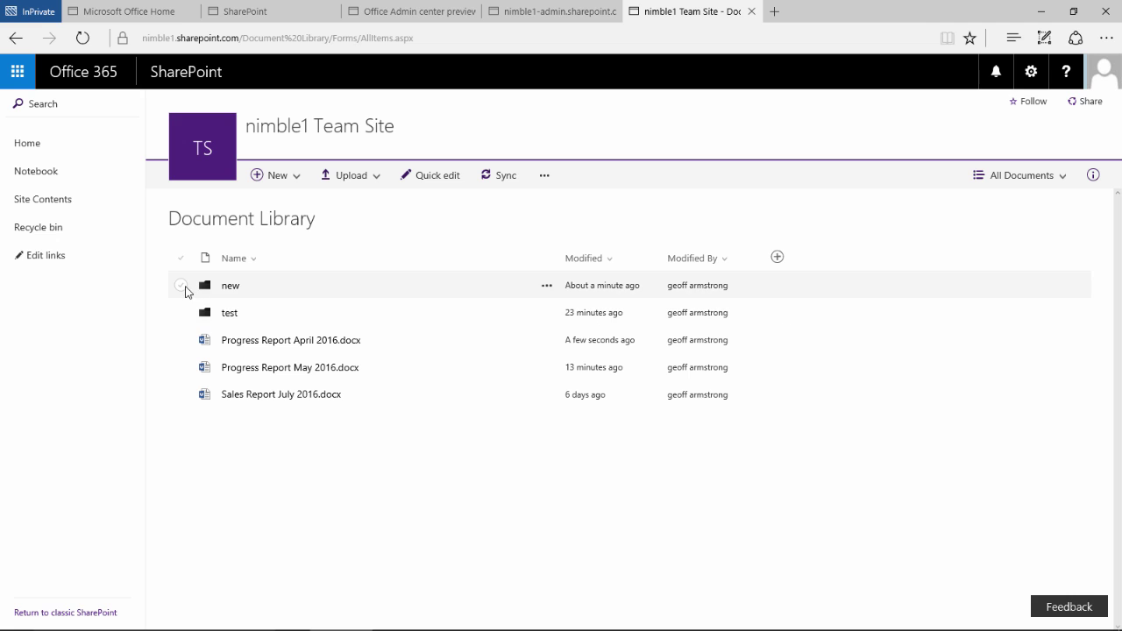
# Review the alert settings for the "new" folder, close them without creating an alert and deselect the folder
pyautogui.click(180, 285)
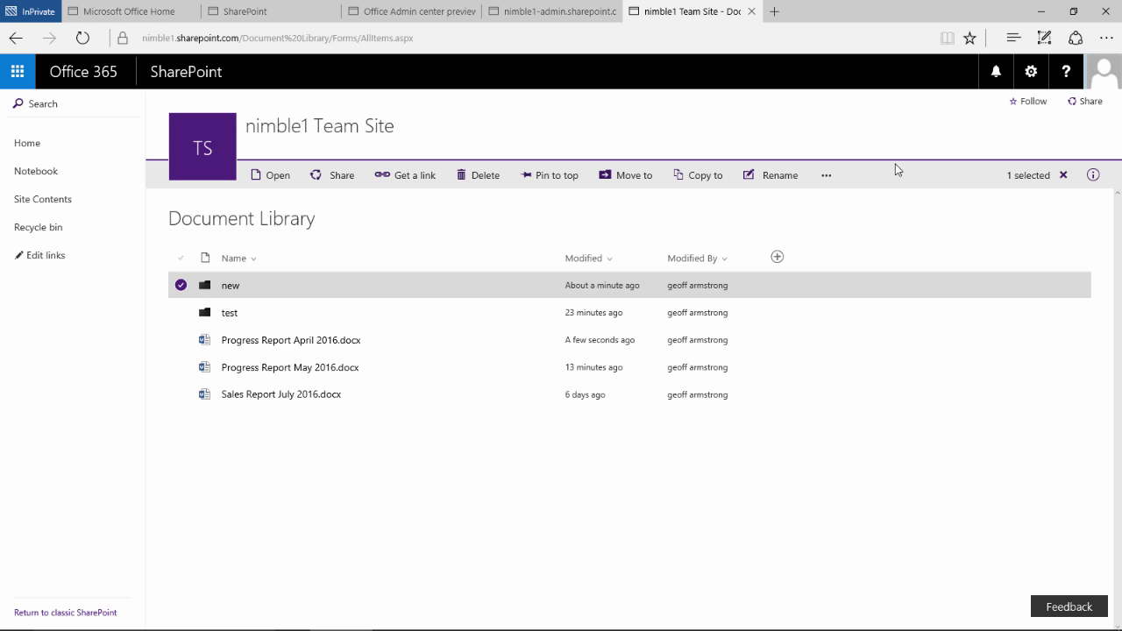
pyautogui.click(827, 176)
pyautogui.click(850, 211)
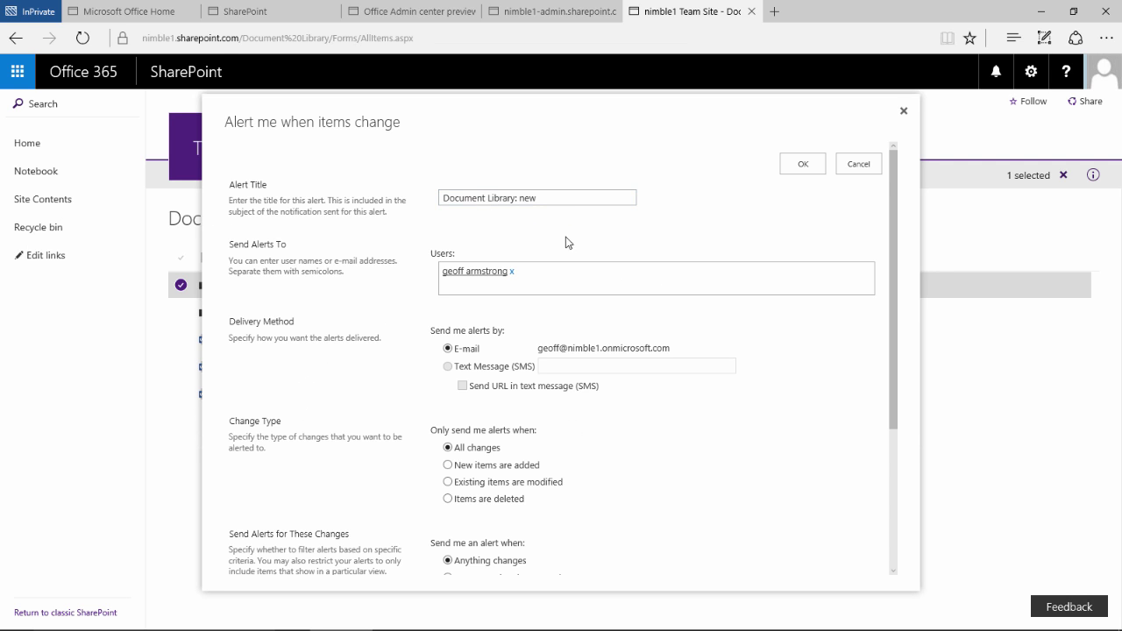
pyautogui.scroll(-5, 565, 242)
pyautogui.scroll(5, 545, 462)
pyautogui.moveTo(521, 198); pyautogui.dragTo(544, 198)
pyautogui.click(903, 110)
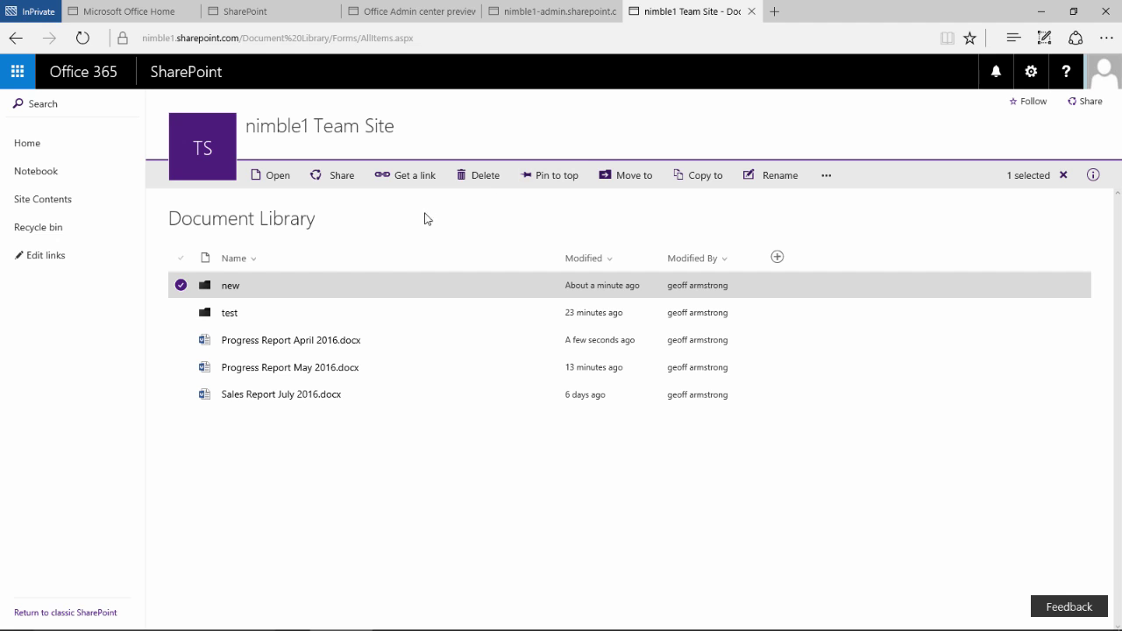
pyautogui.click(180, 285)
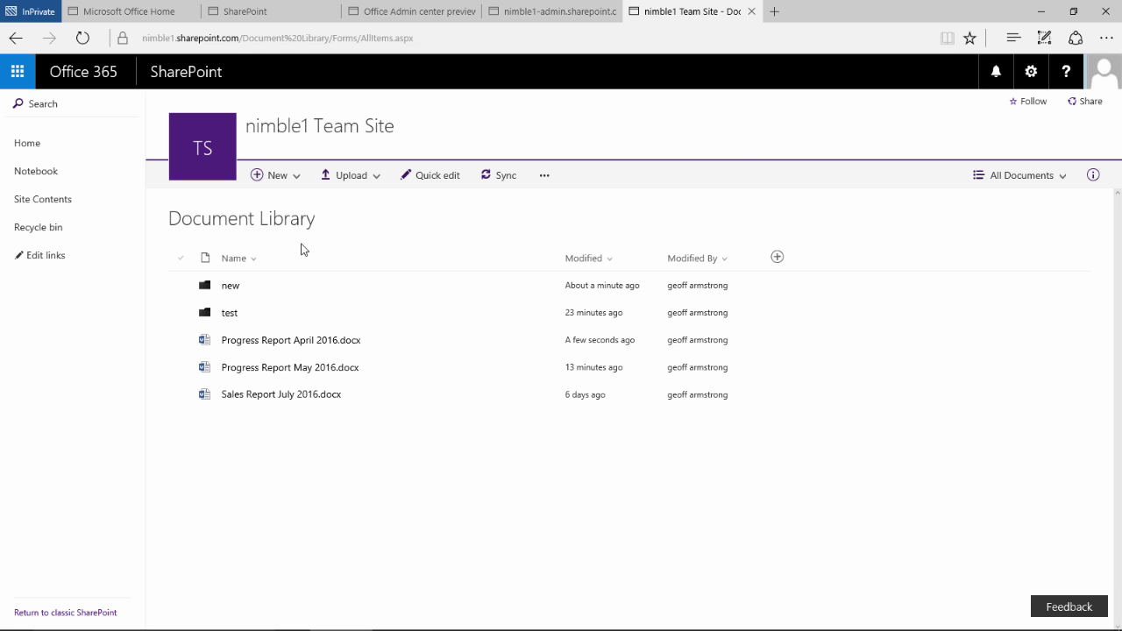
# Check out Progress Report April 2016.docx and clear its selection
pyautogui.click(547, 341)
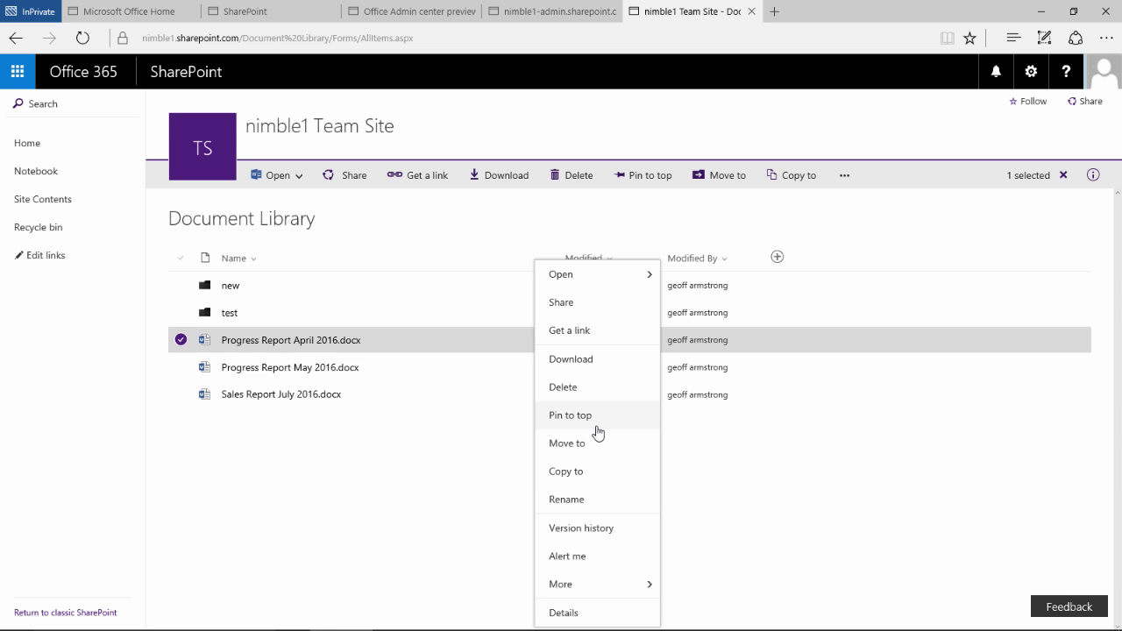
pyautogui.moveTo(651, 588)
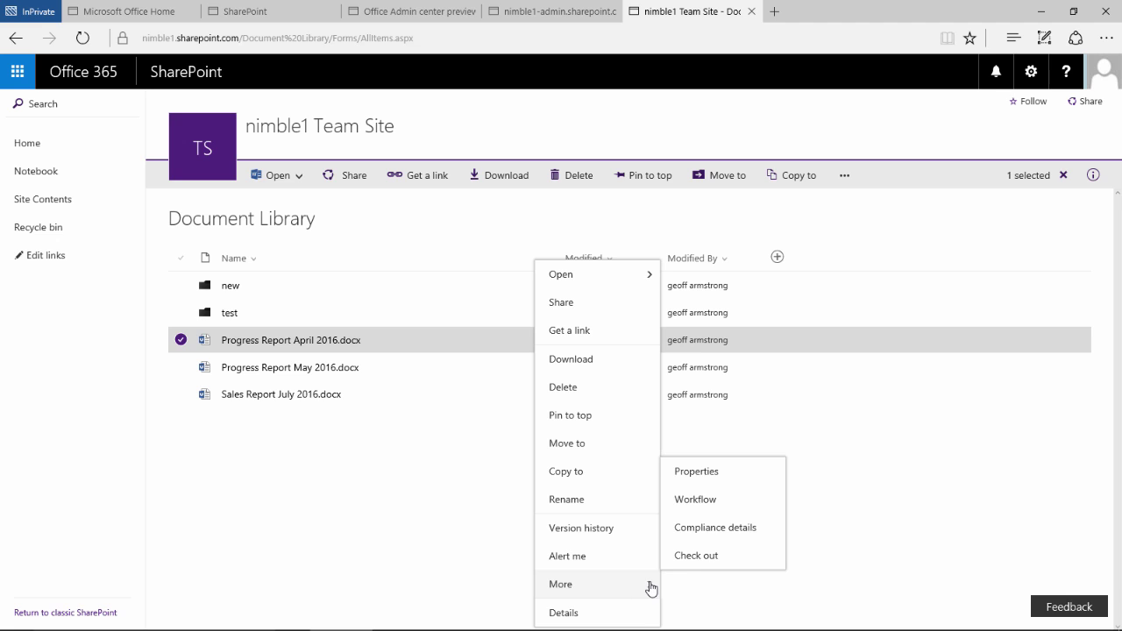
pyautogui.click(696, 555)
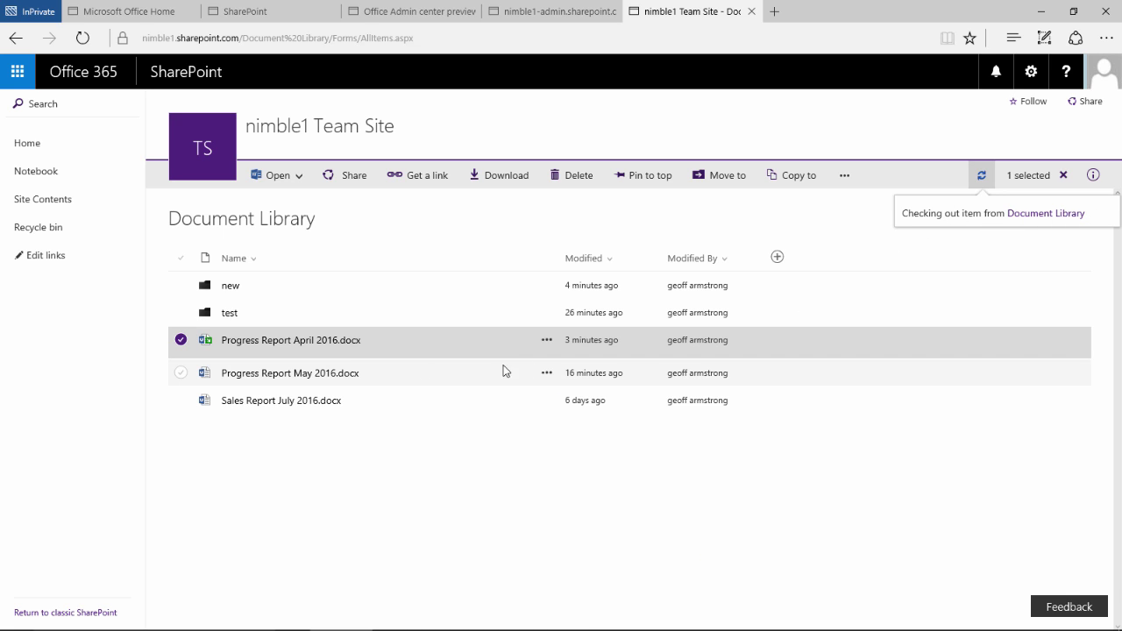
pyautogui.click(180, 341)
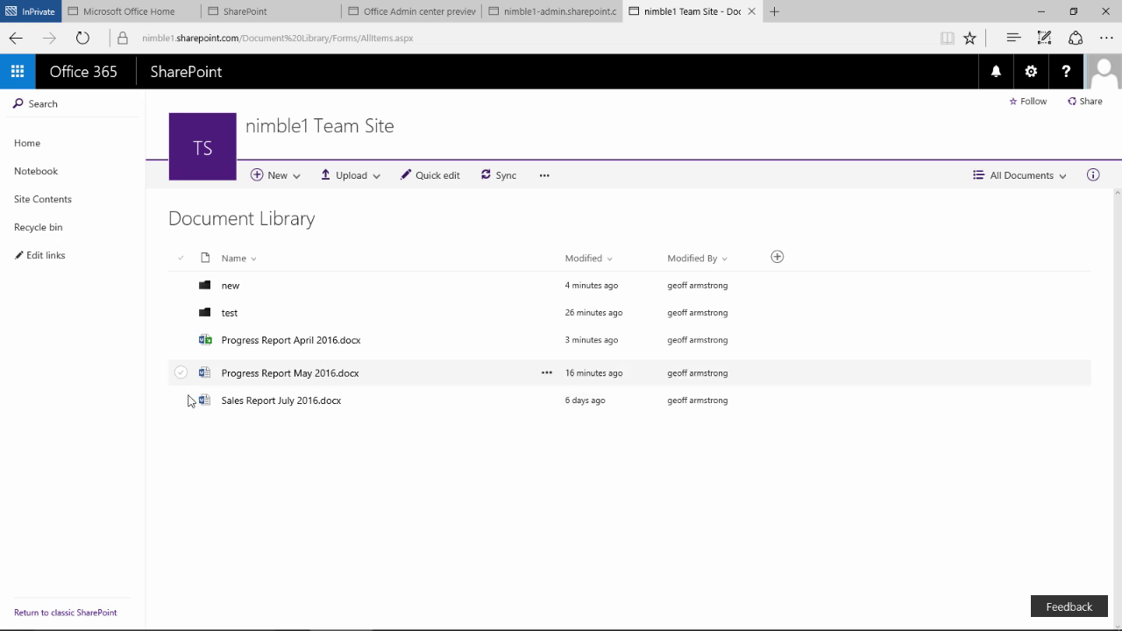
# Check in Progress Report April 2016.docx with the comment "check in test"
pyautogui.click(181, 341)
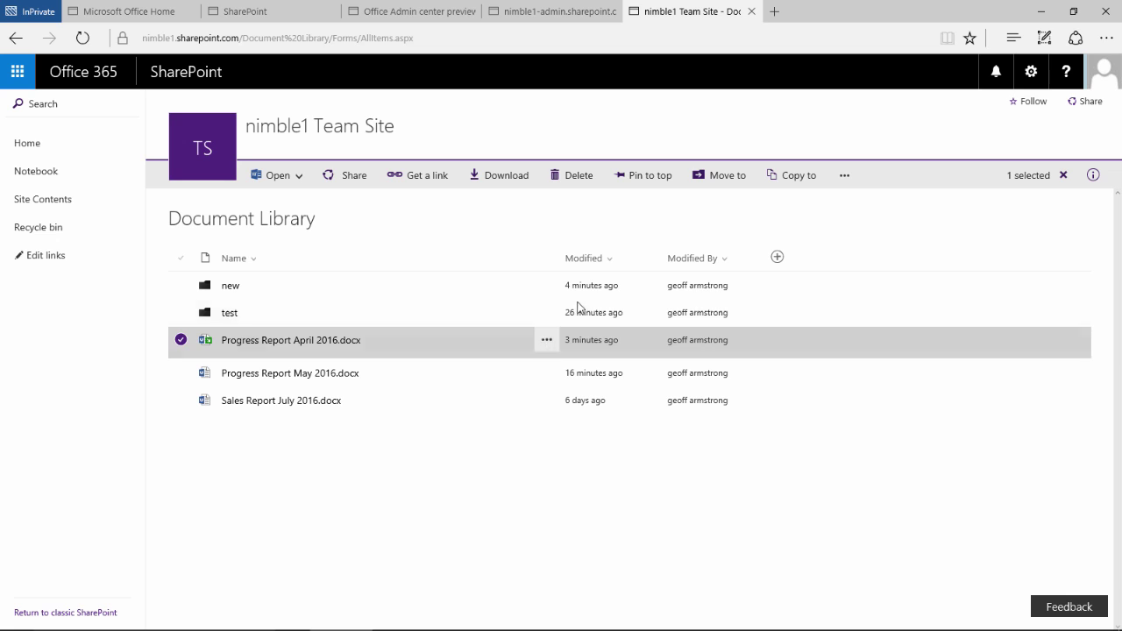
pyautogui.click(843, 179)
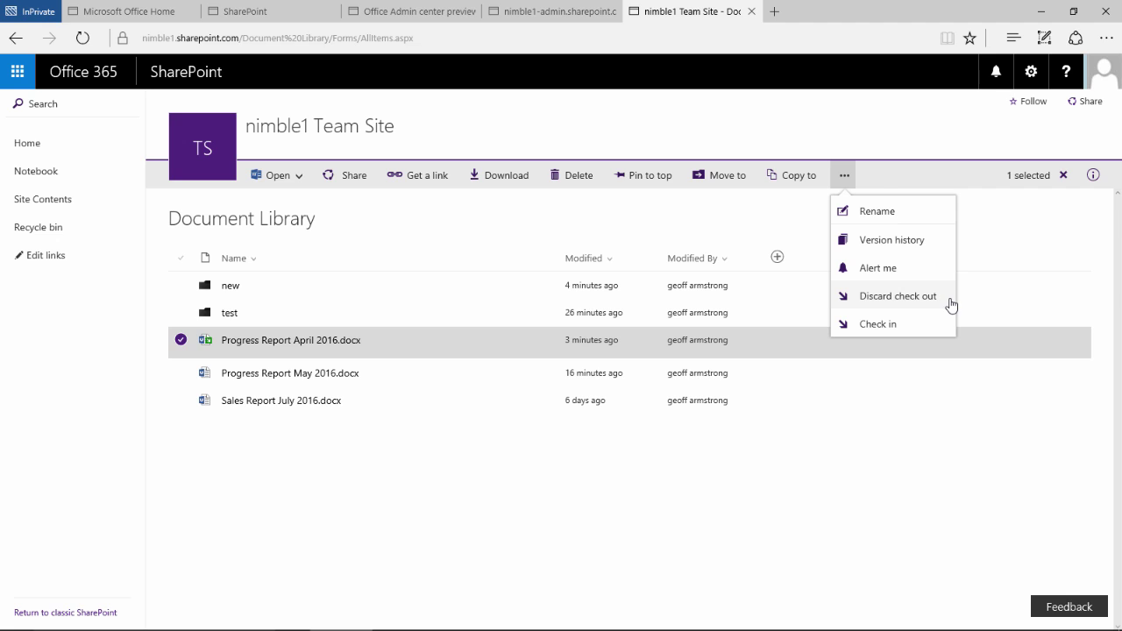
pyautogui.click(872, 325)
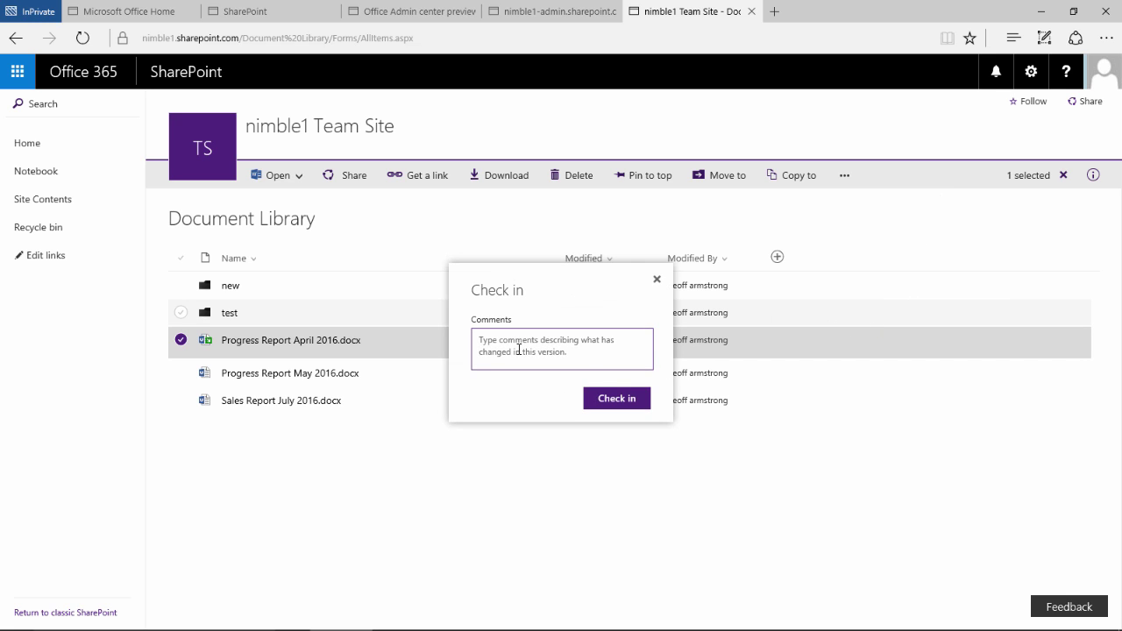
pyautogui.click(480, 341)
pyautogui.write('The')
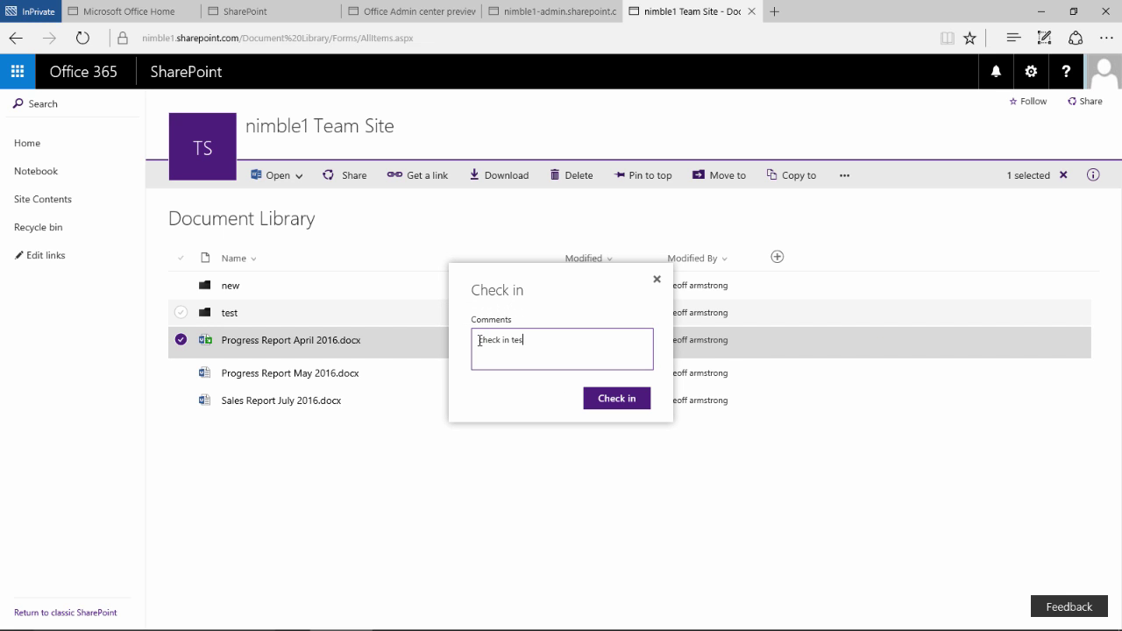
pyautogui.click(613, 399)
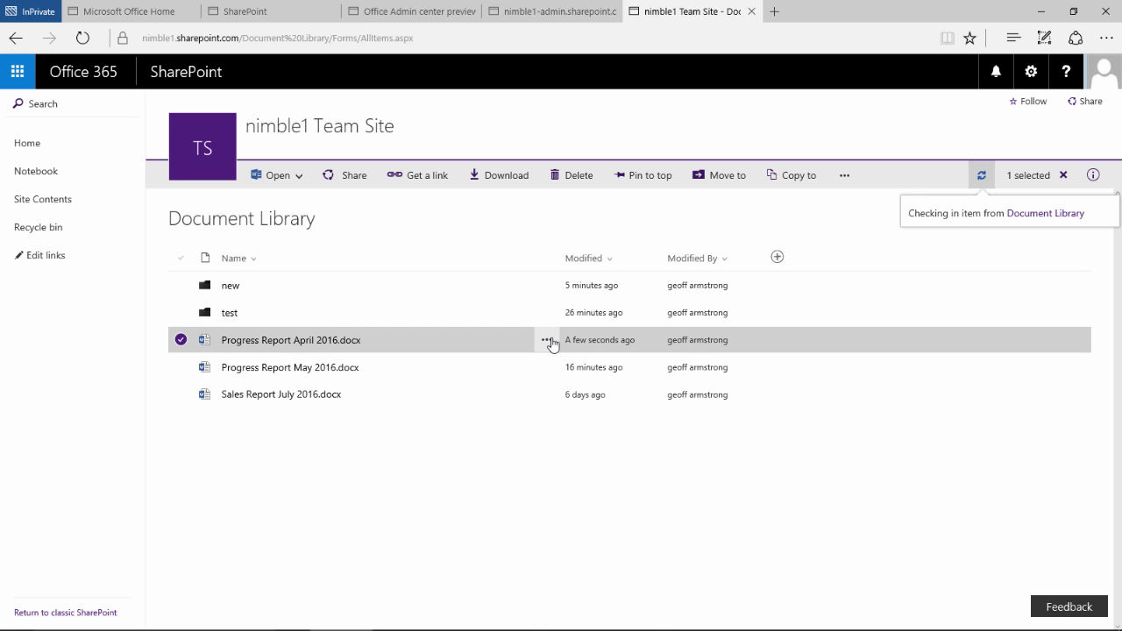
# Review the version history of Progress Report April 2016.docx, including the actions available for version 3.0, and close it
pyautogui.click(552, 342)
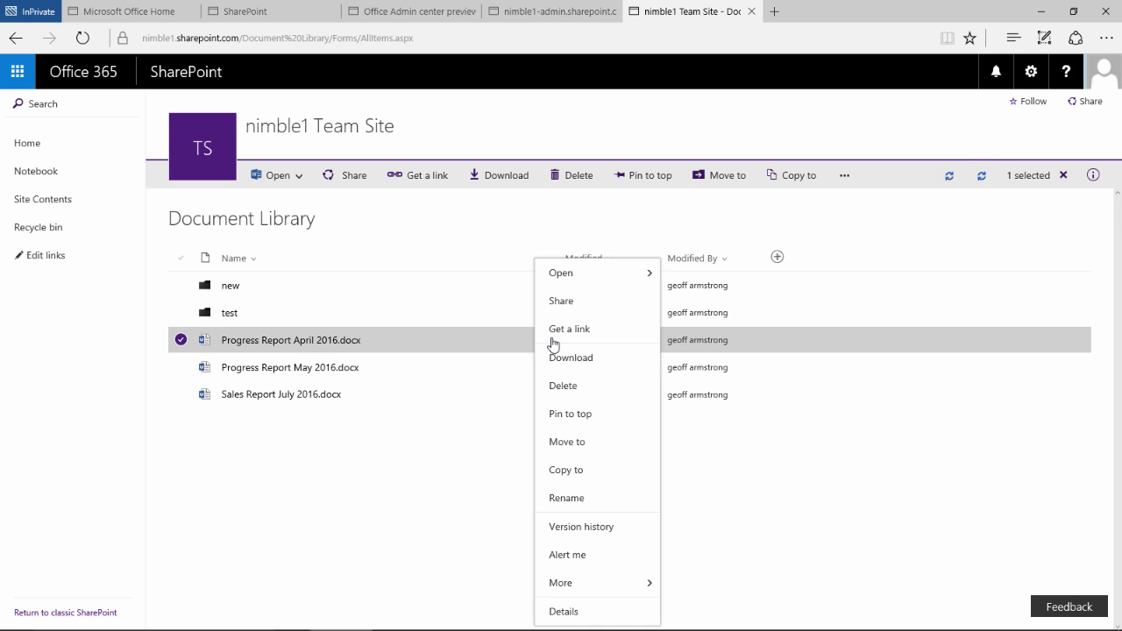
pyautogui.click(588, 526)
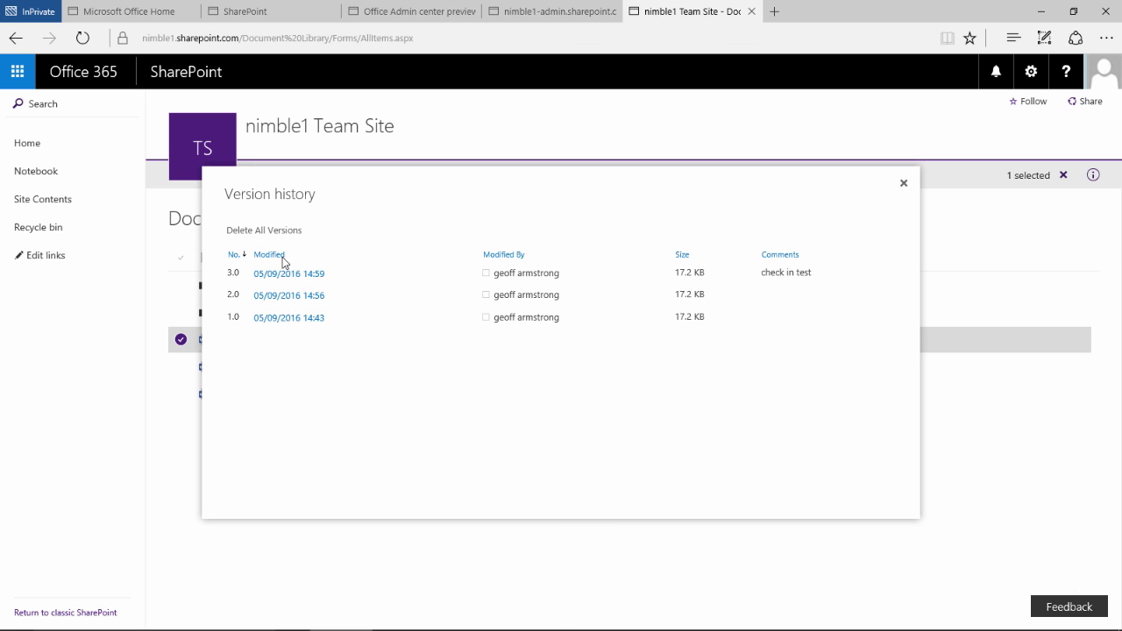
pyautogui.click(334, 275)
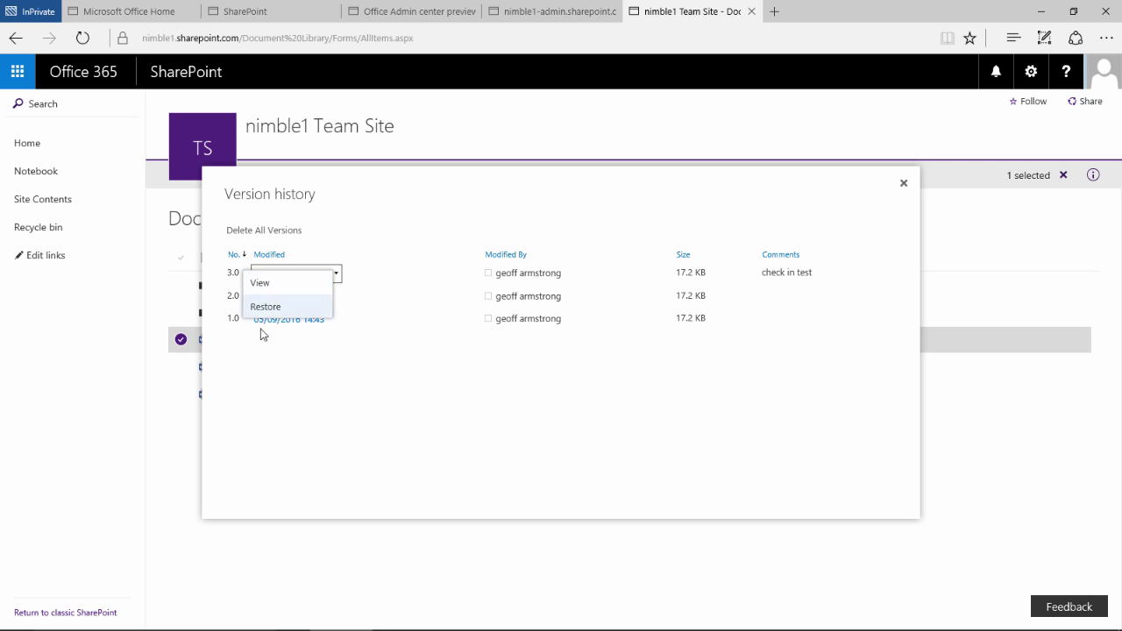
pyautogui.click(394, 348)
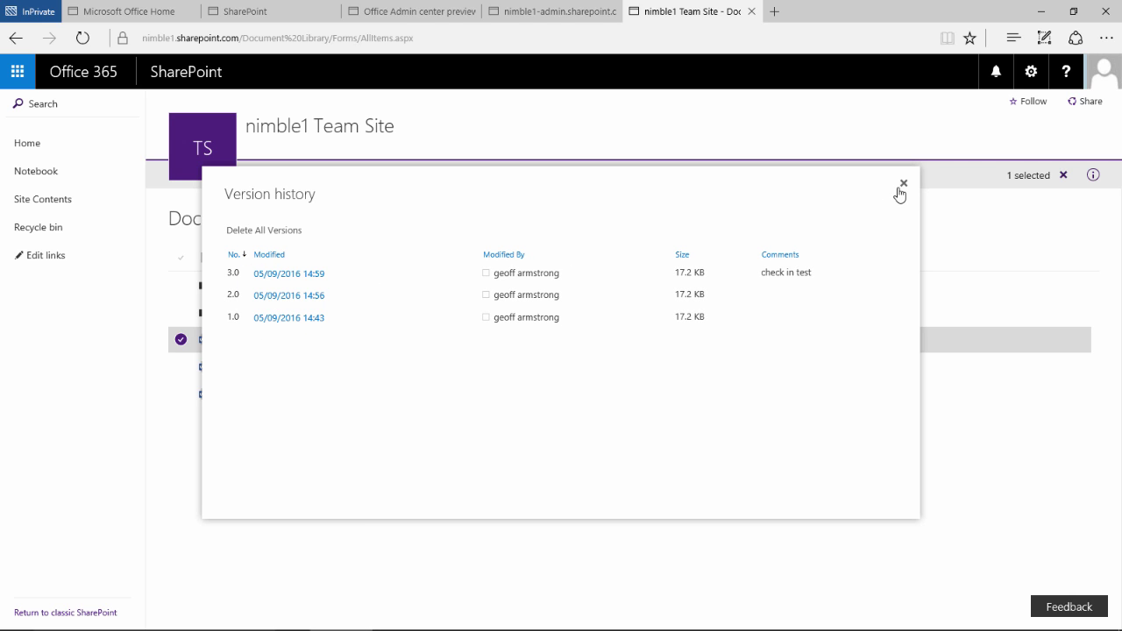
pyautogui.click(903, 186)
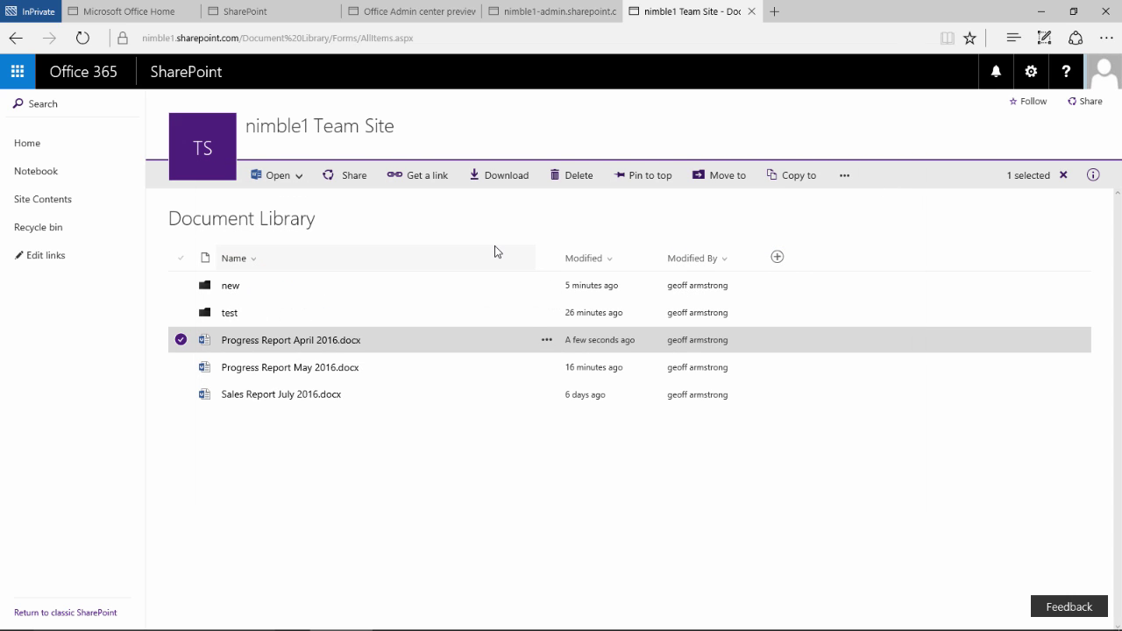
# View the properties page of Progress Report April 2016.docx and return to the Document Library
pyautogui.click(545, 340)
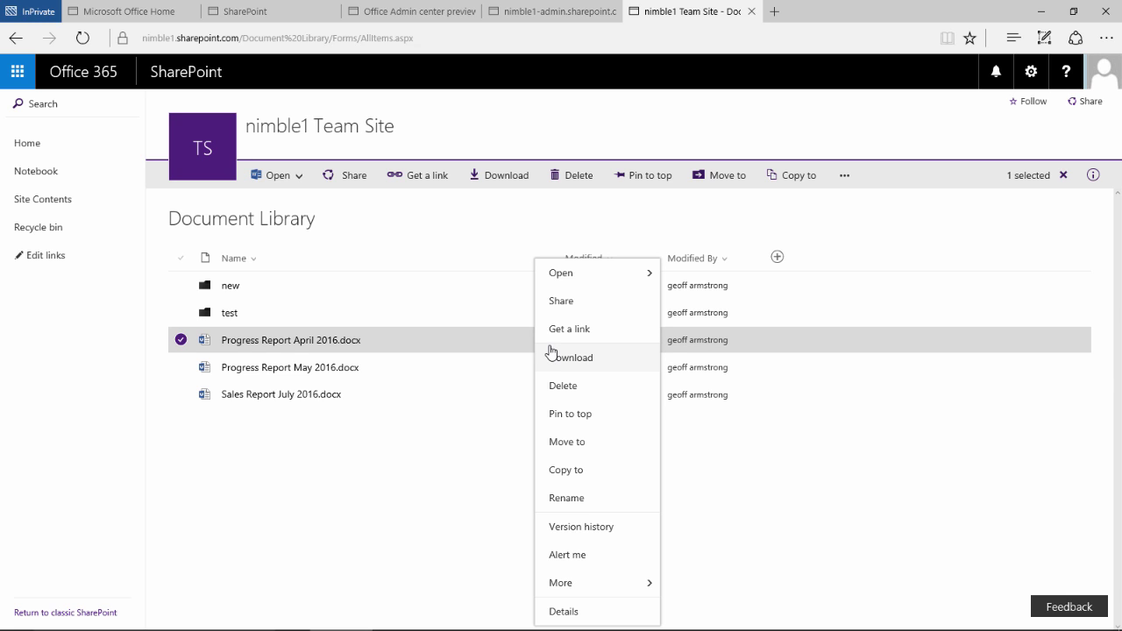
pyautogui.moveTo(567, 595)
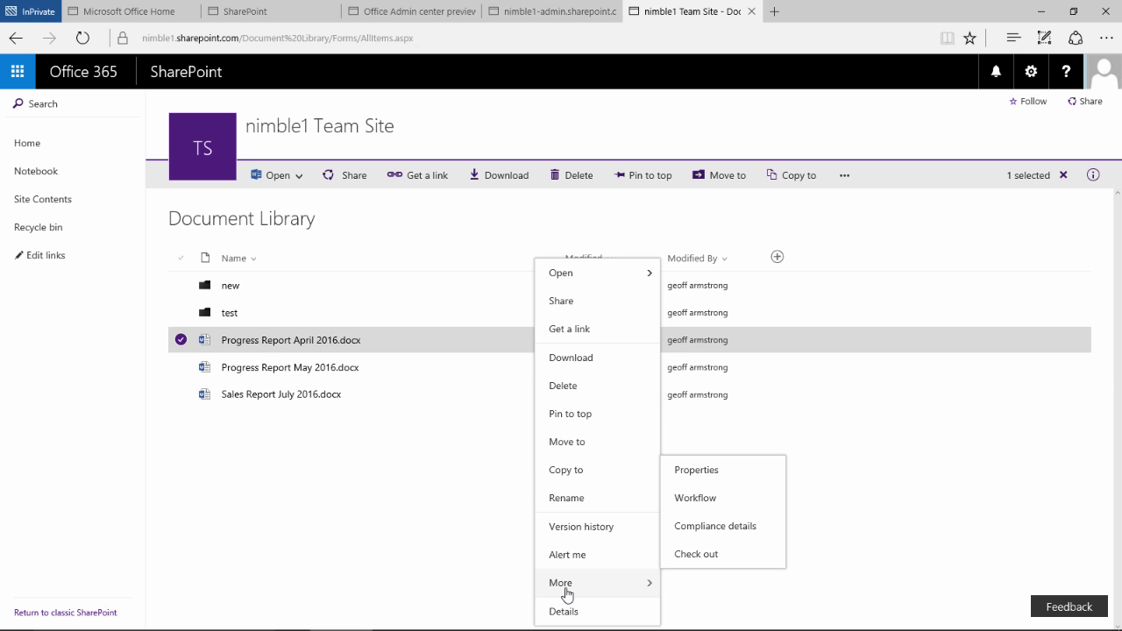
pyautogui.click(711, 471)
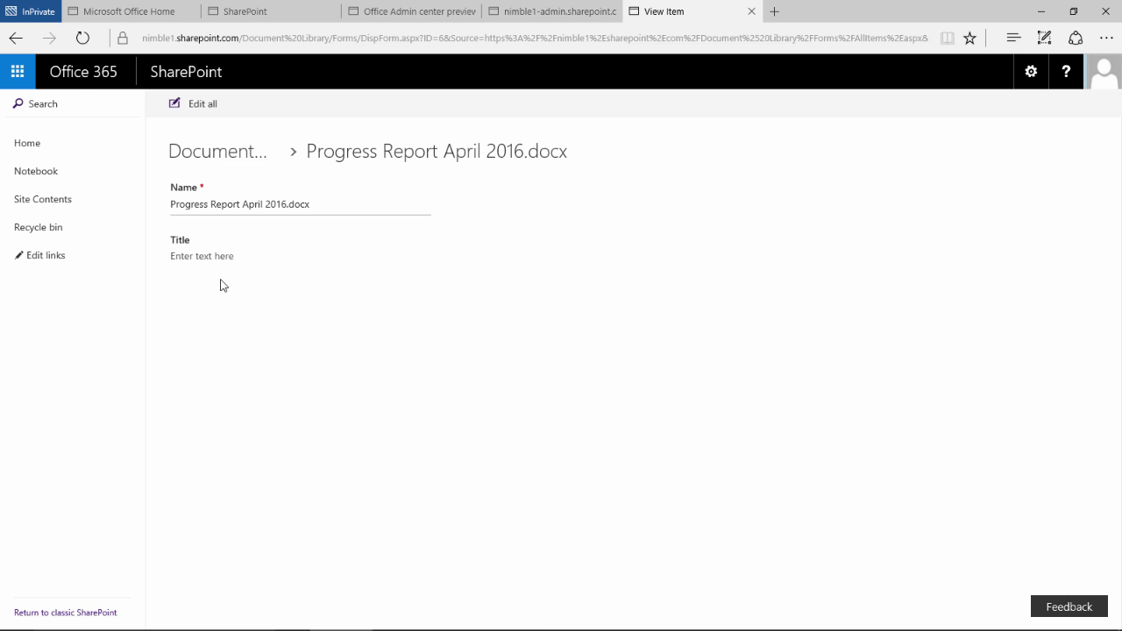
pyautogui.click(11, 40)
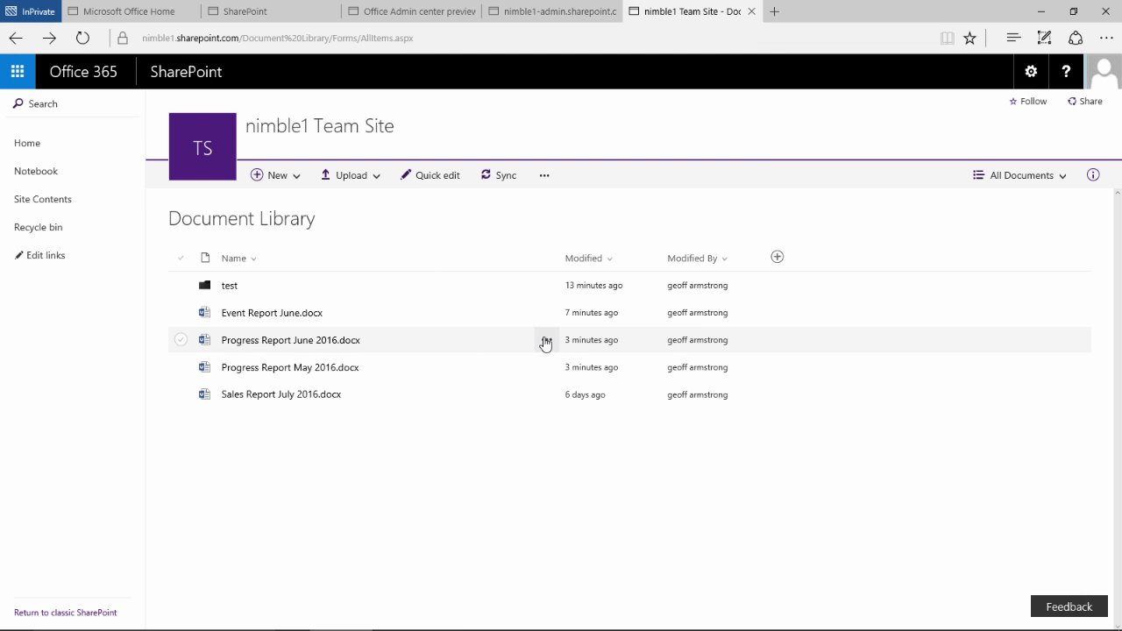
# Open the details of Progress Report June 2016.docx and examine its properties, recent activity, sharing and file information
pyautogui.click(544, 340)
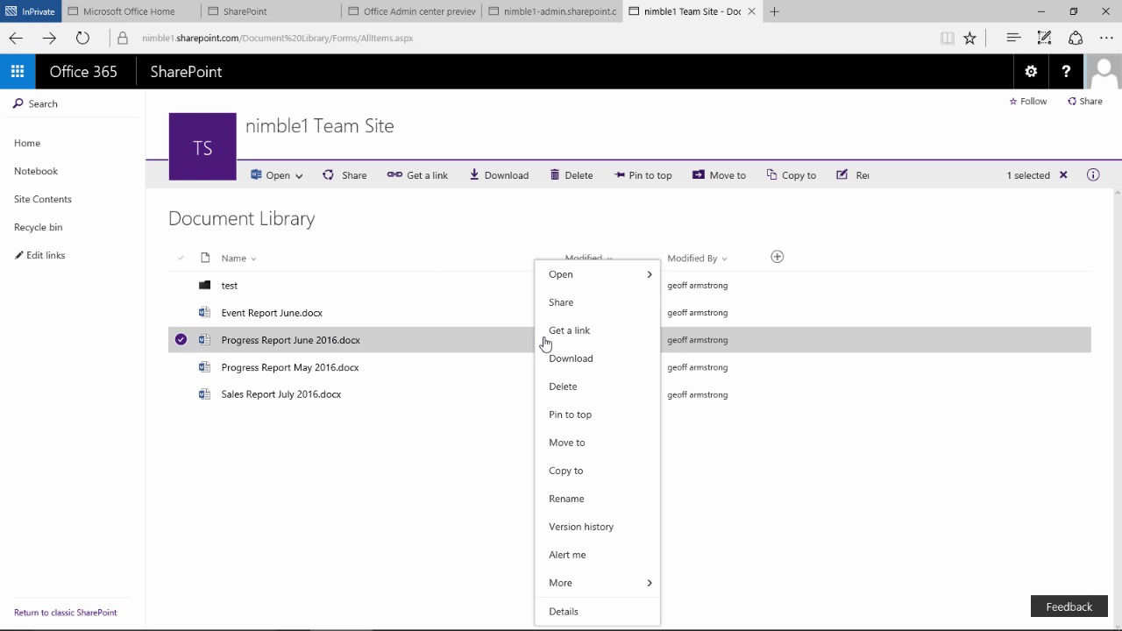
pyautogui.click(568, 613)
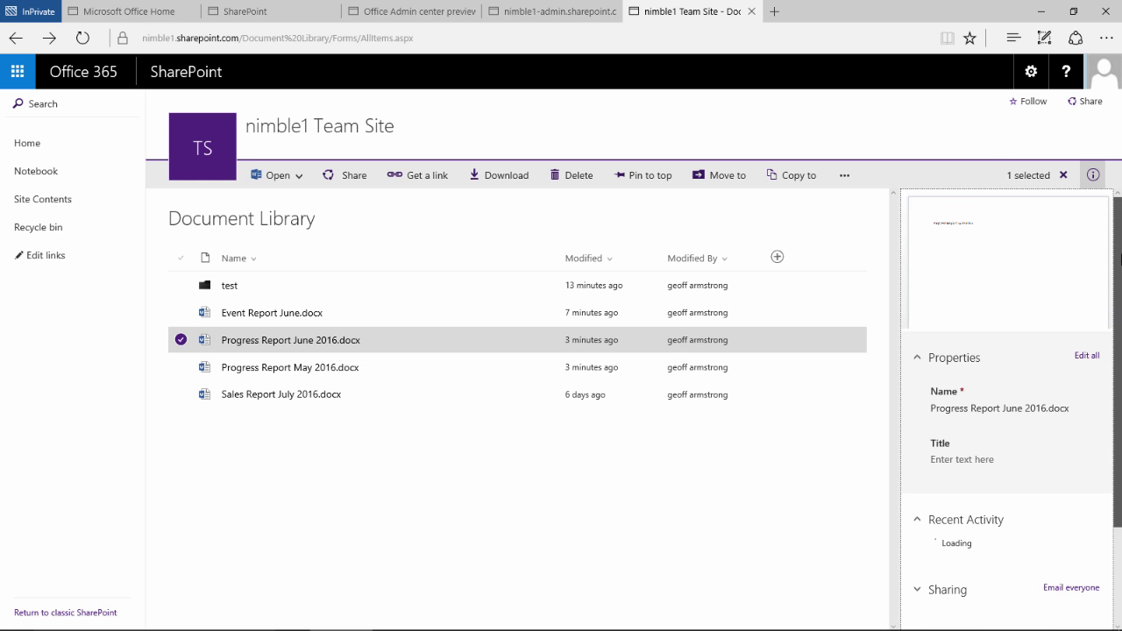
pyautogui.moveTo(1118, 273); pyautogui.dragTo(1120, 343)
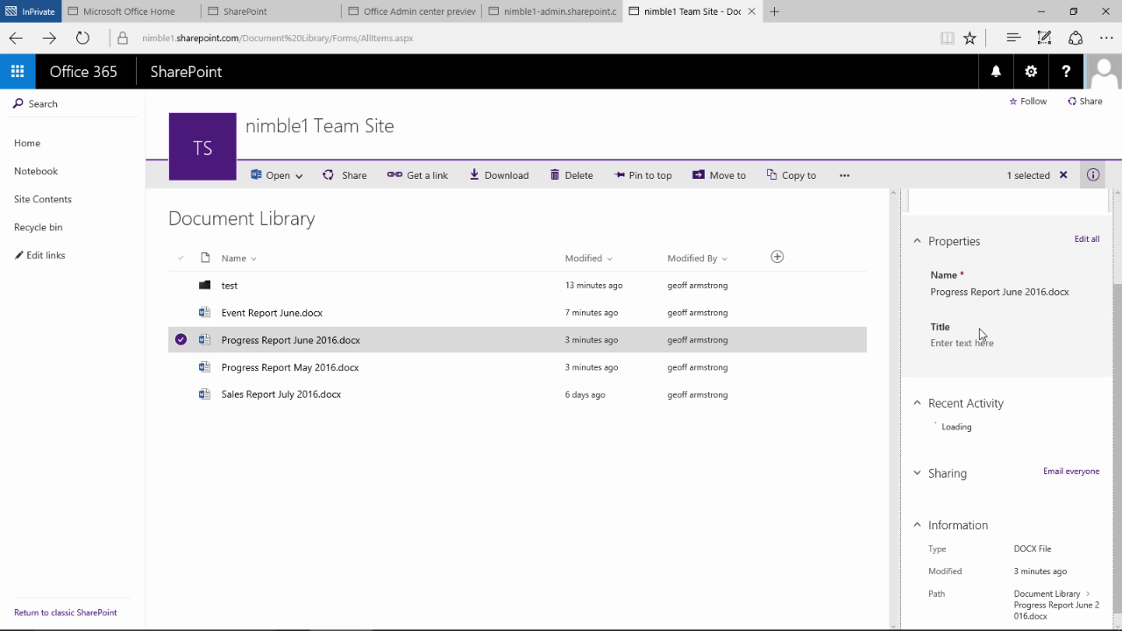
pyautogui.moveTo(1120, 357); pyautogui.dragTo(1120, 362)
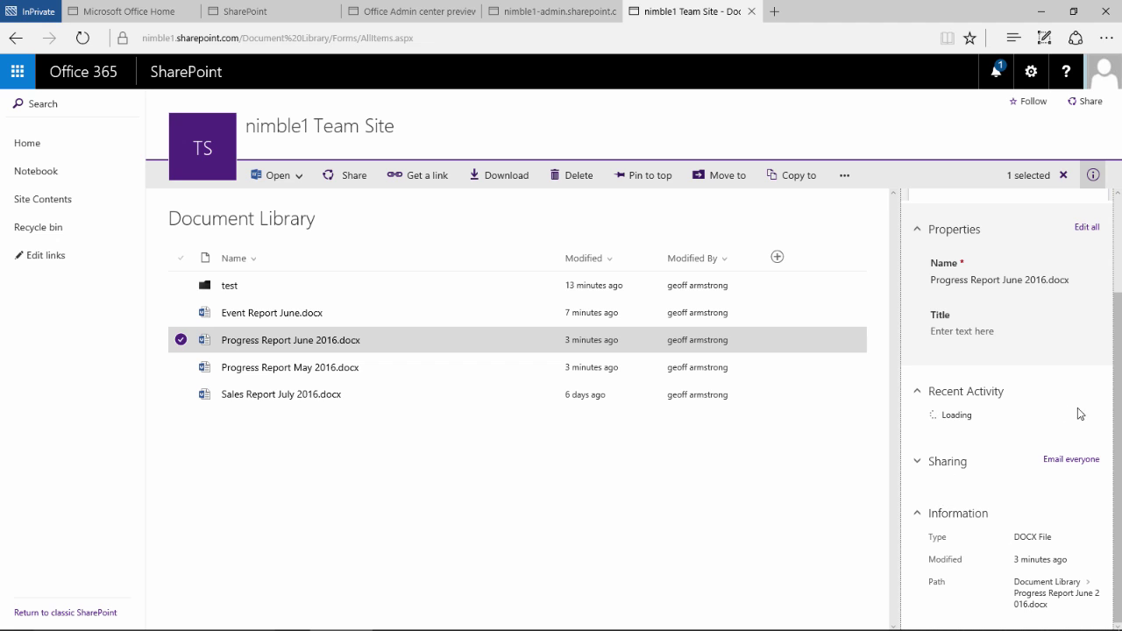
pyautogui.scroll(1, 1008, 351)
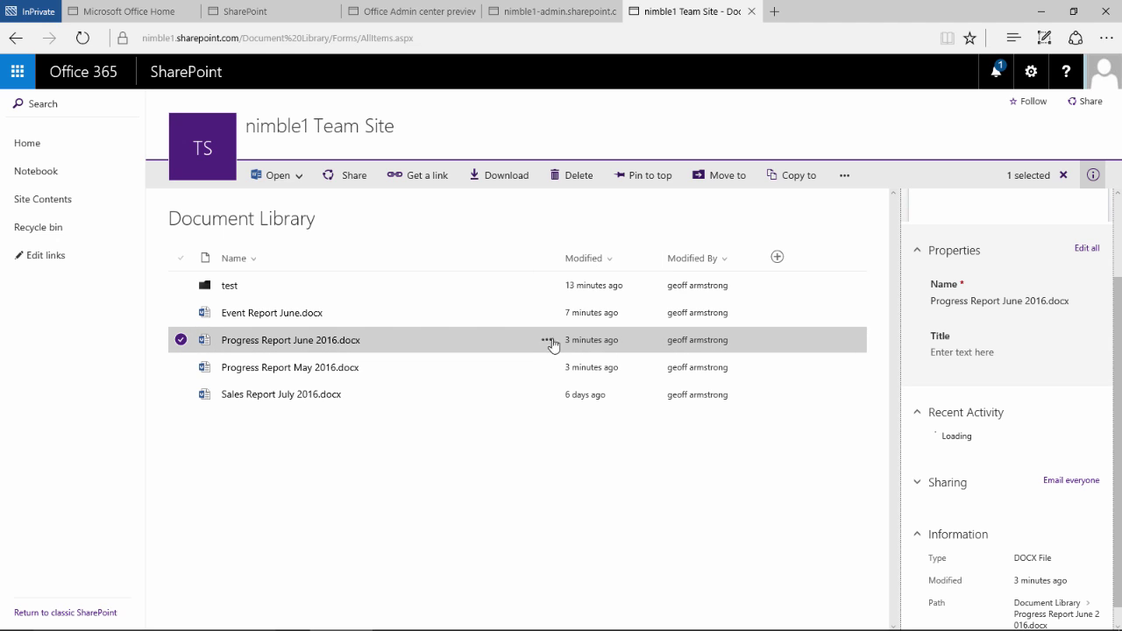
# View the workflows page for the file listed as Progress Report June 2016.docx and return to the Document Library
pyautogui.click(544, 345)
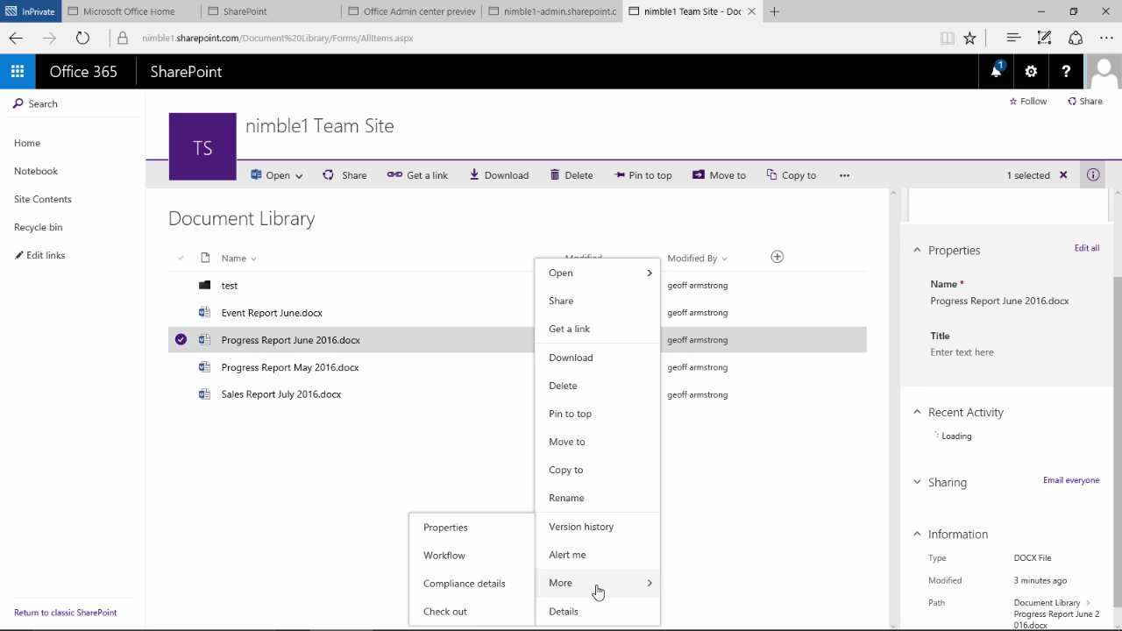
pyautogui.moveTo(549, 587)
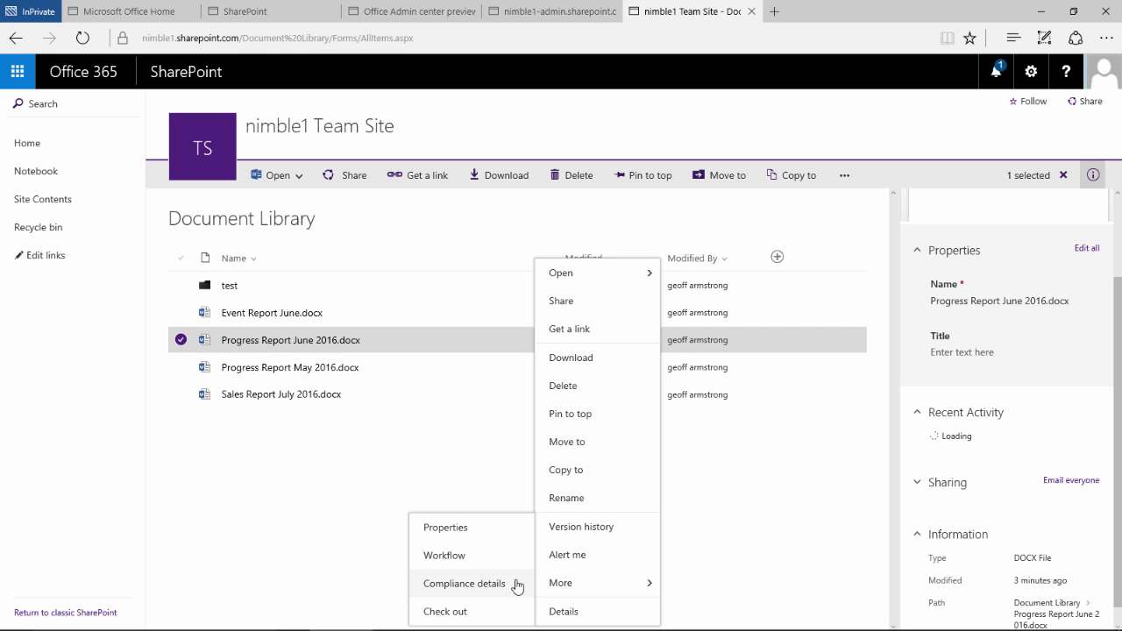
pyautogui.click(445, 559)
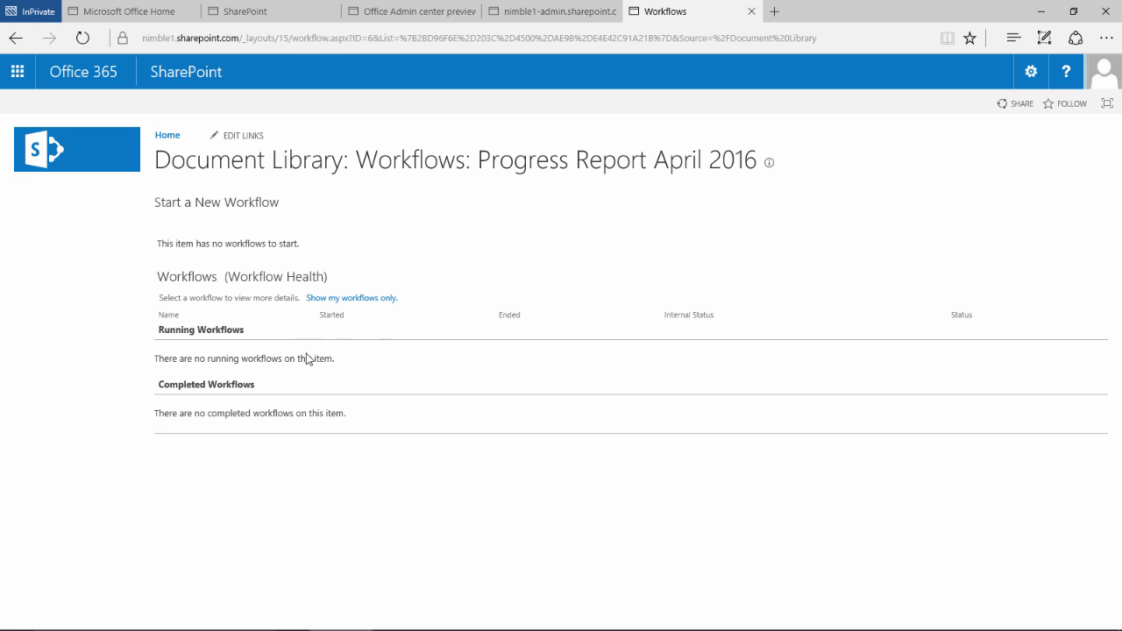
pyautogui.click(25, 41)
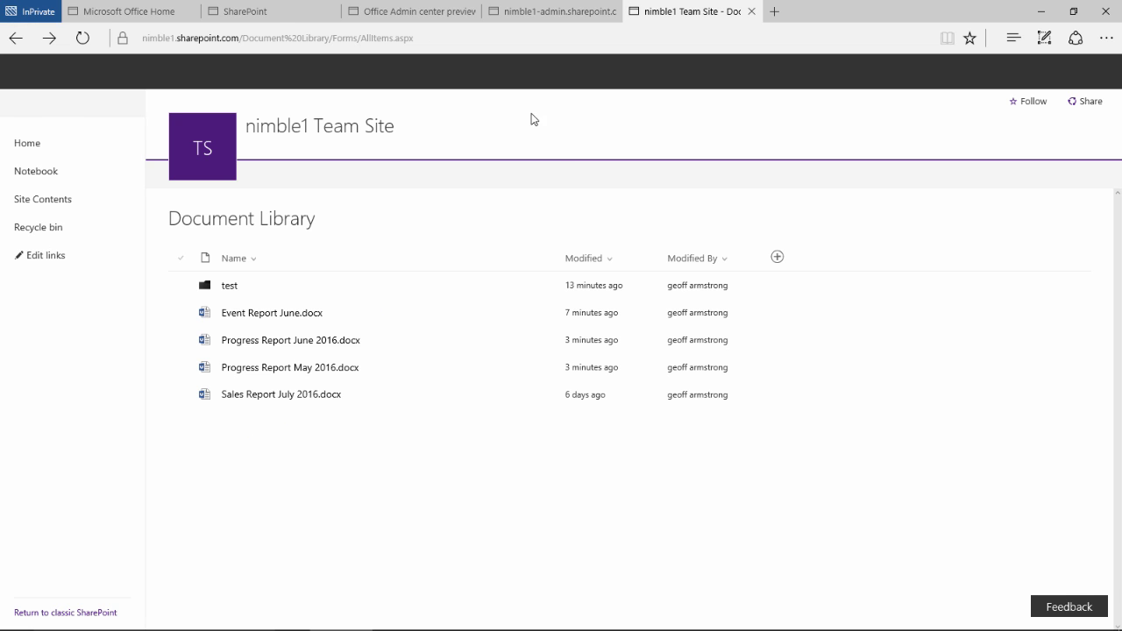
# Review the compliance details of the file listed as Progress Report June 2016.docx and close them
pyautogui.click(546, 345)
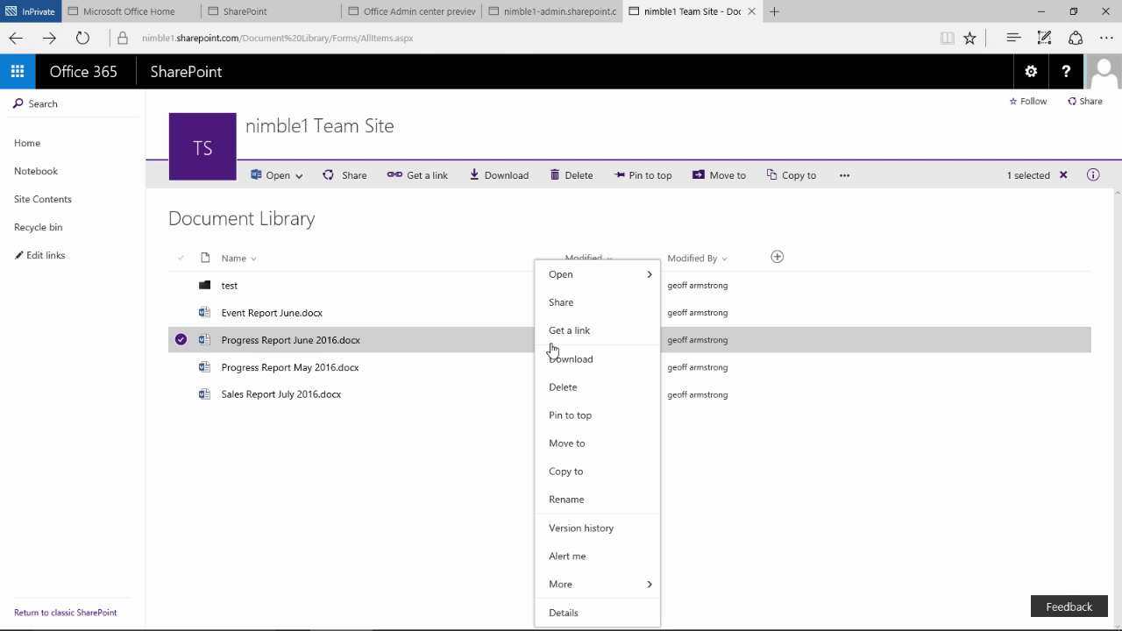
pyautogui.moveTo(593, 585)
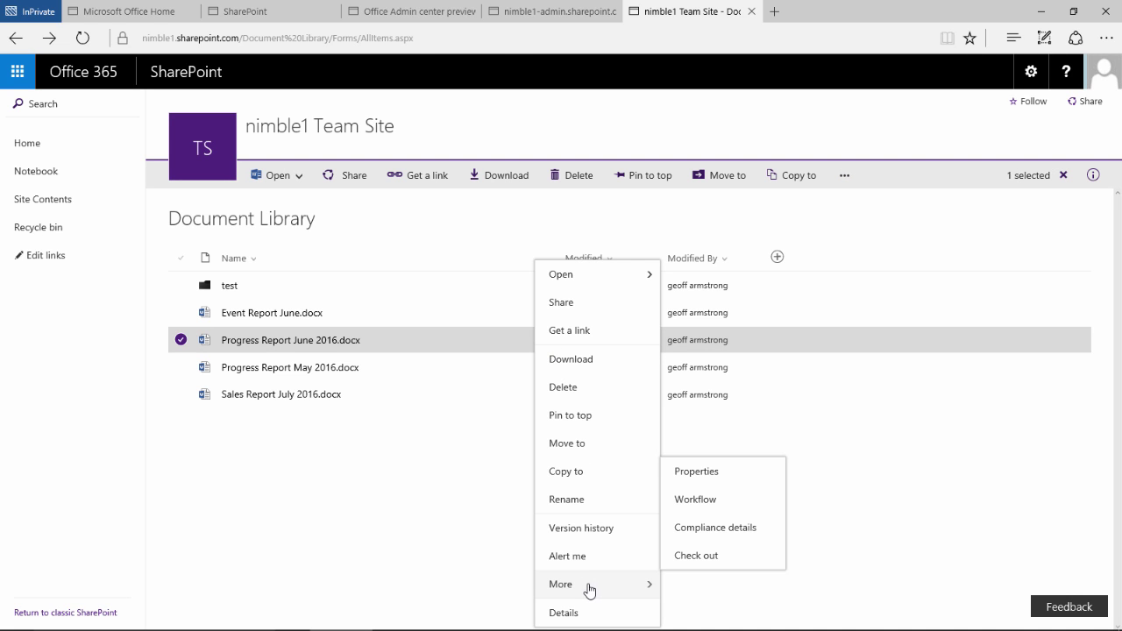
pyautogui.click(713, 530)
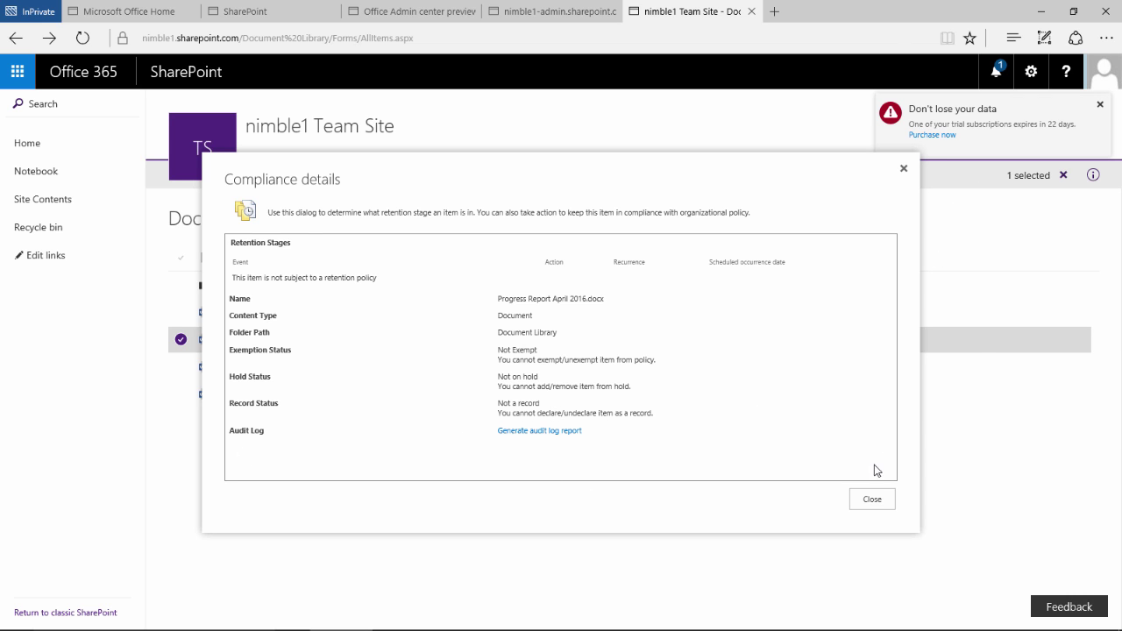
pyautogui.click(872, 499)
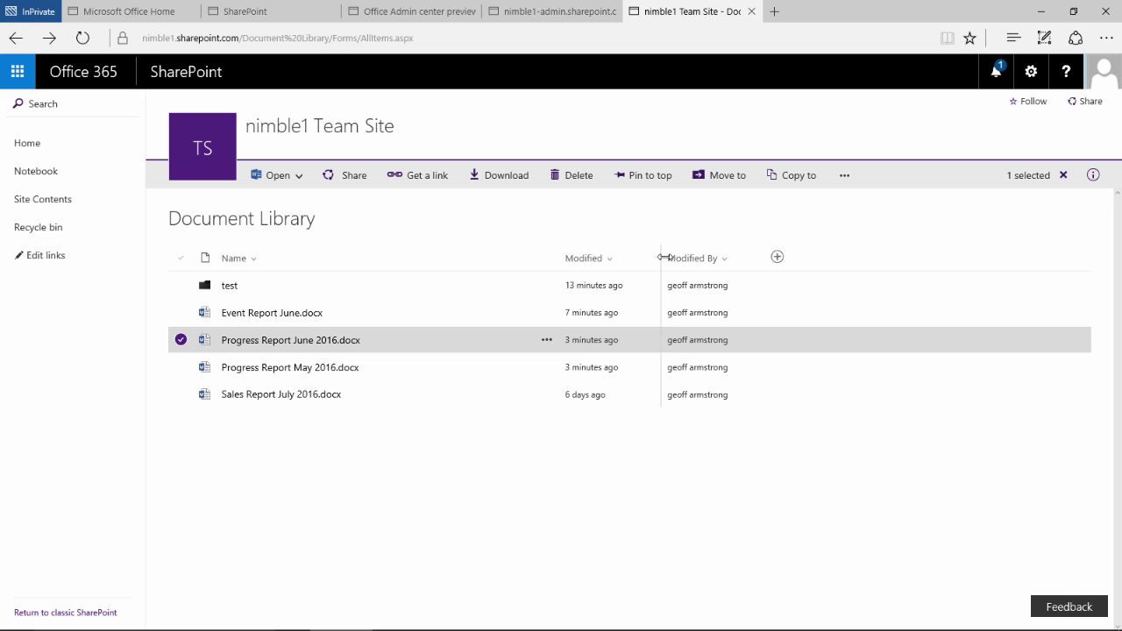
# Narrow the Name and Modified columns of the Document Library list to fit their contents closely
pyautogui.moveTo(665, 256)
pyautogui.mouseDown()
pyautogui.moveTo(626, 257)
pyautogui.moveTo(708, 257)
pyautogui.moveTo(649, 255)
pyautogui.moveTo(664, 257)
pyautogui.mouseUp()
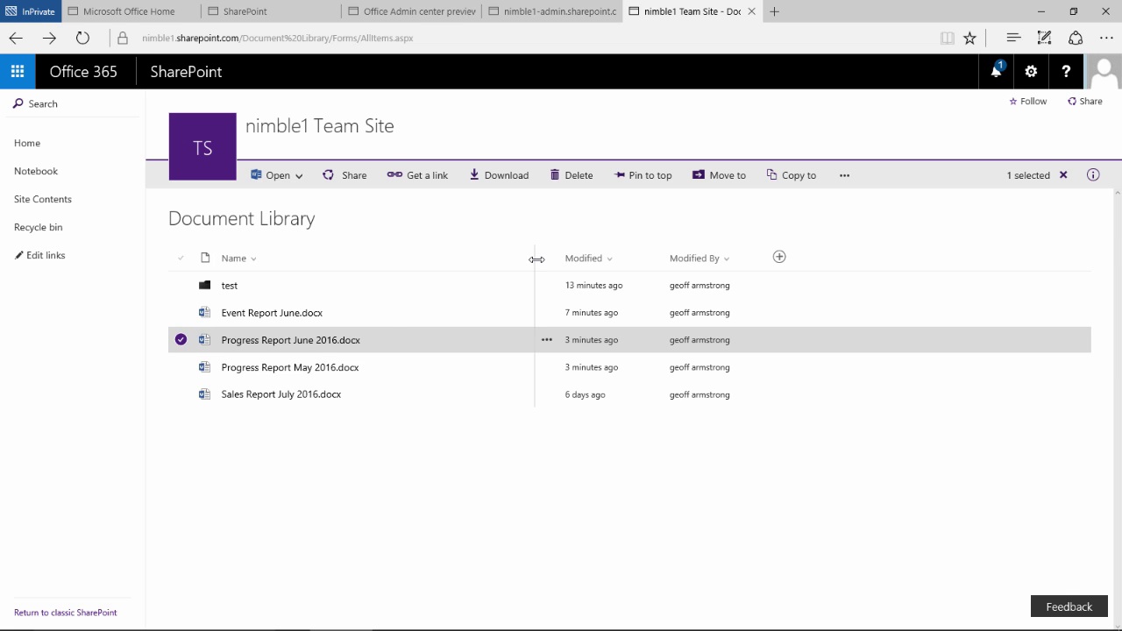
pyautogui.moveTo(537, 259); pyautogui.dragTo(380, 262)
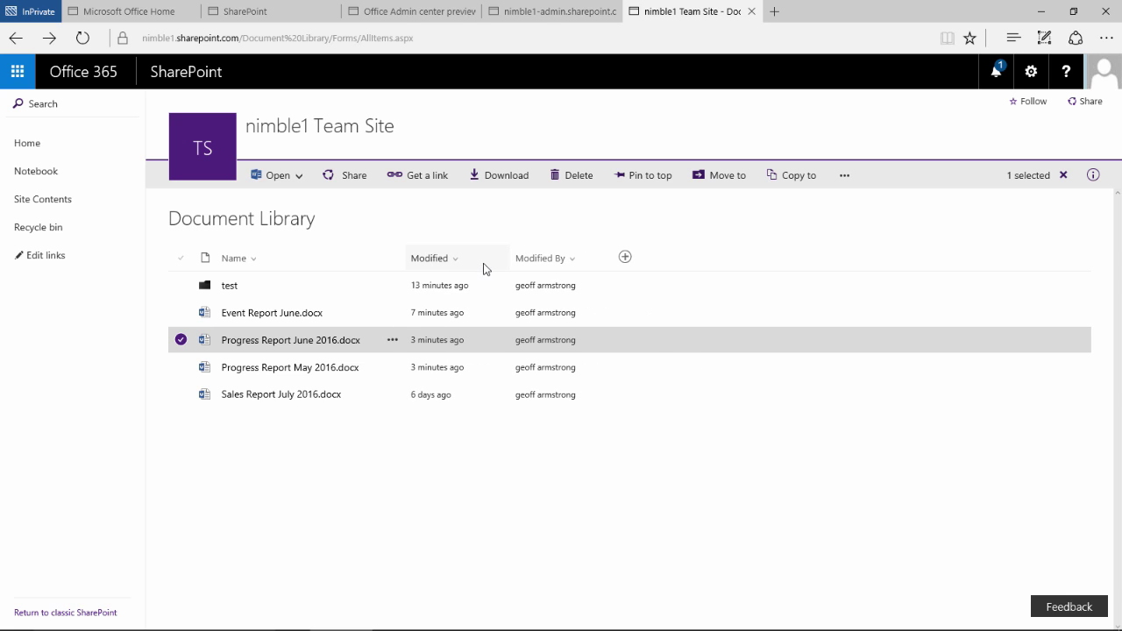
pyautogui.moveTo(506, 260); pyautogui.dragTo(479, 258)
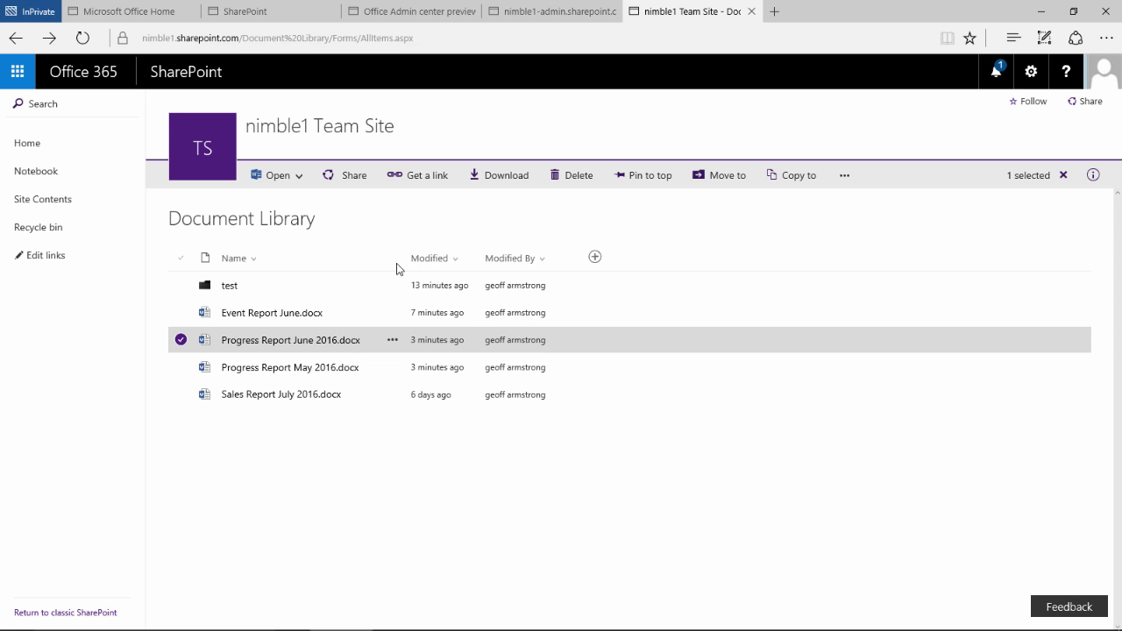
pyautogui.moveTo(383, 261)
pyautogui.mouseDown()
pyautogui.moveTo(531, 265)
pyautogui.moveTo(394, 271)
pyautogui.mouseUp()
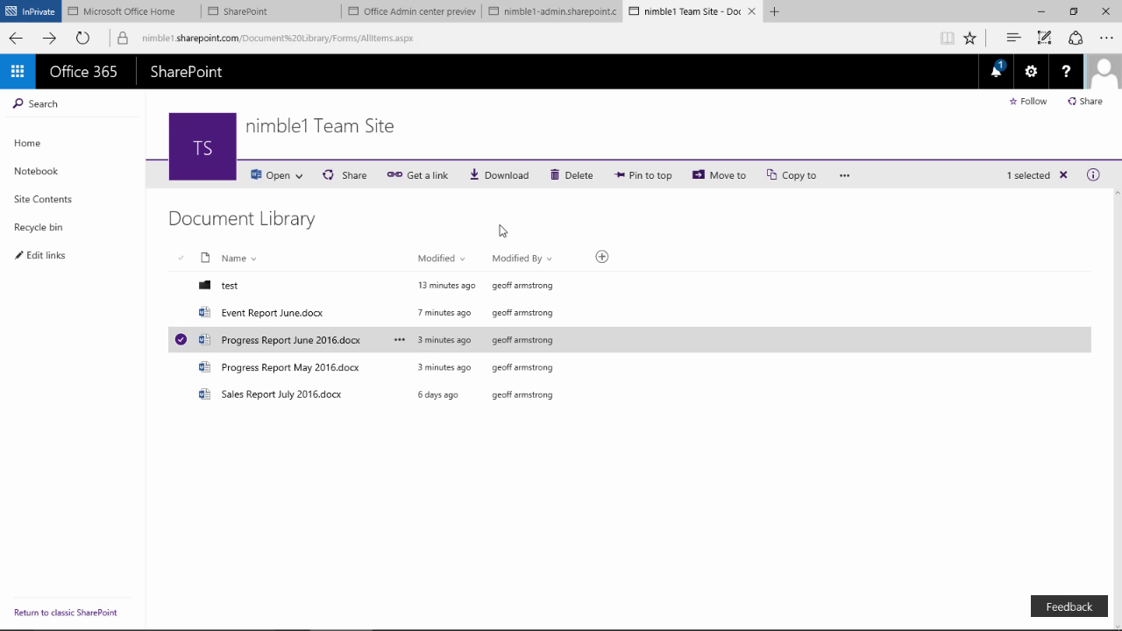
pyautogui.rightClick(399, 348)
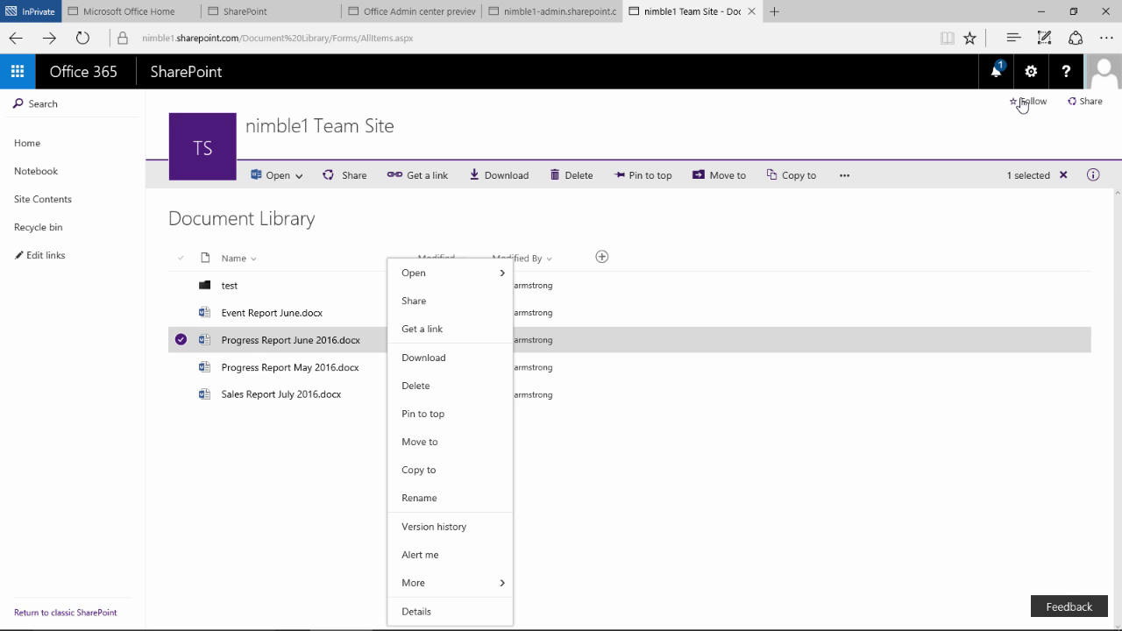
pyautogui.click(488, 229)
pyautogui.click(843, 178)
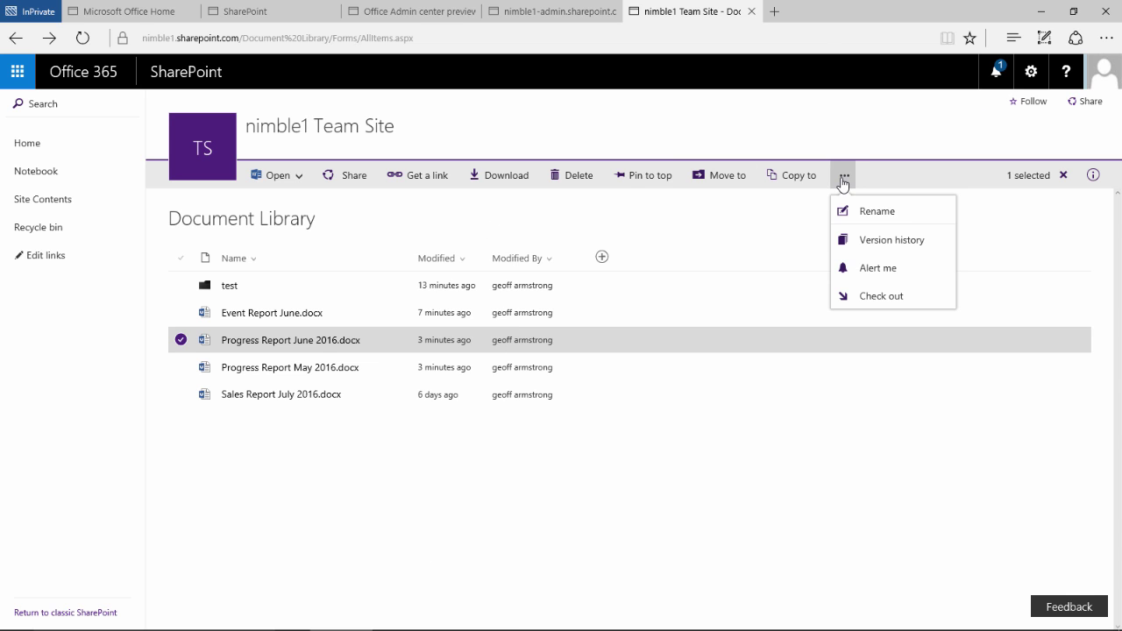
pyautogui.click(743, 240)
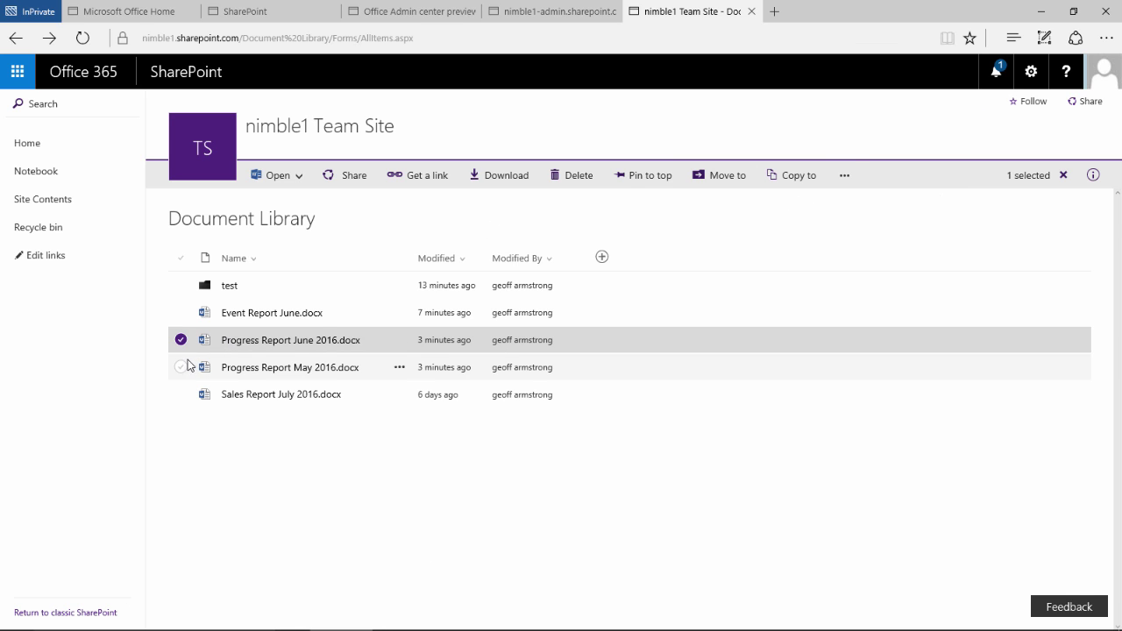